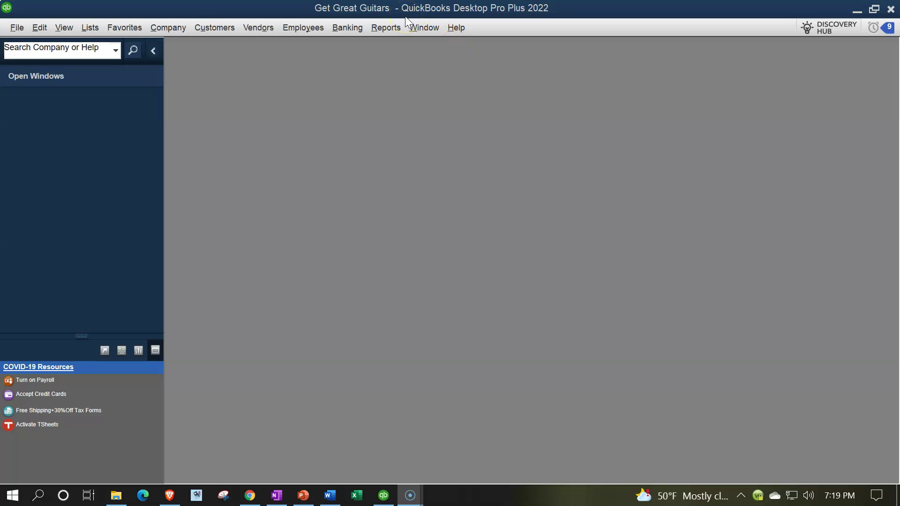
Step: Show the Open Window List and bring up the Home page maximized in QuickBooks
left_click(66, 28)
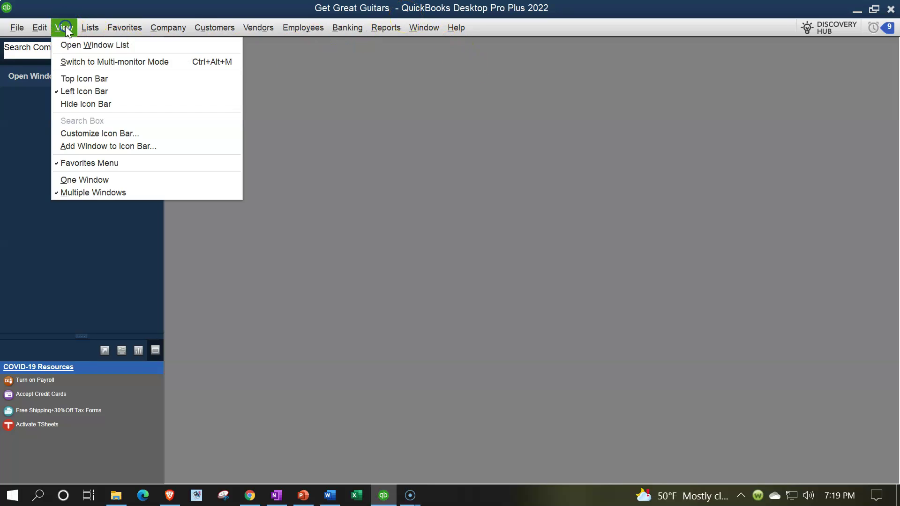
left_click(84, 45)
left_click(169, 29)
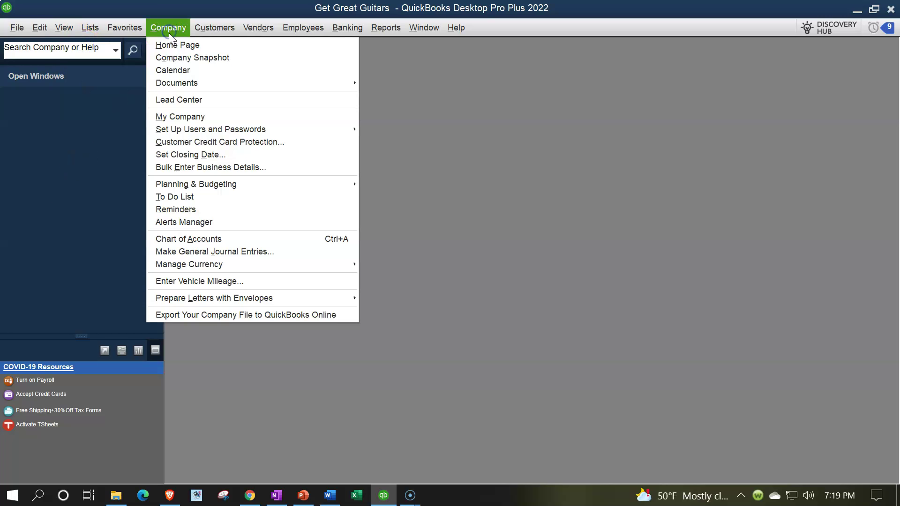
left_click(174, 45)
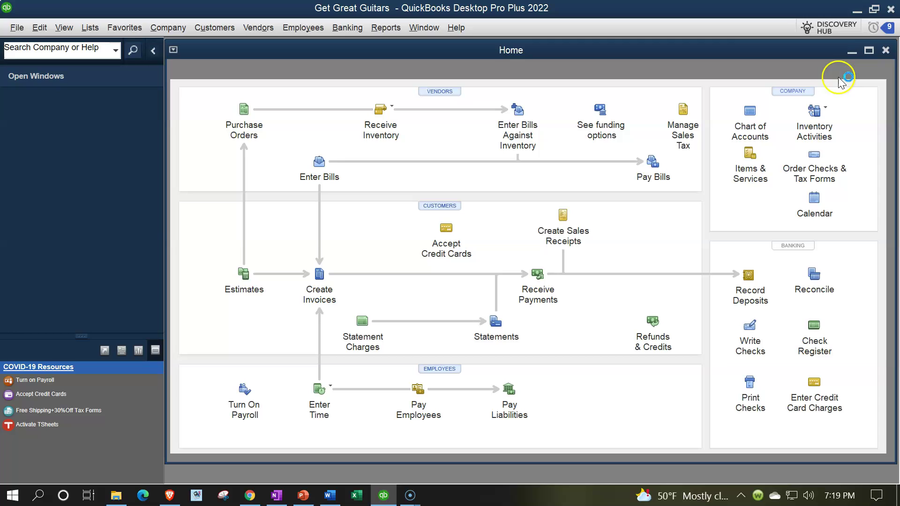
left_click(869, 50)
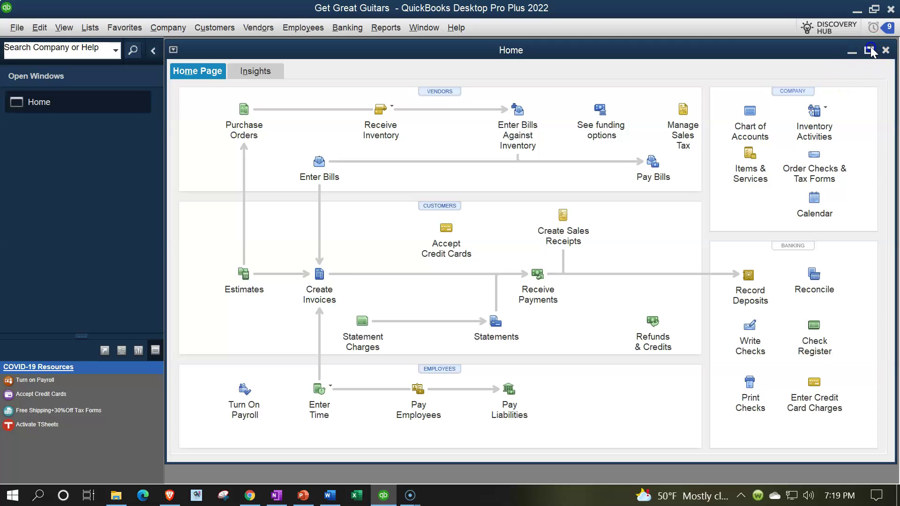
Step: Open the standard Profit & Loss report dated 01/02/2022 to 02/28/2022
left_click(869, 50)
left_click(389, 28)
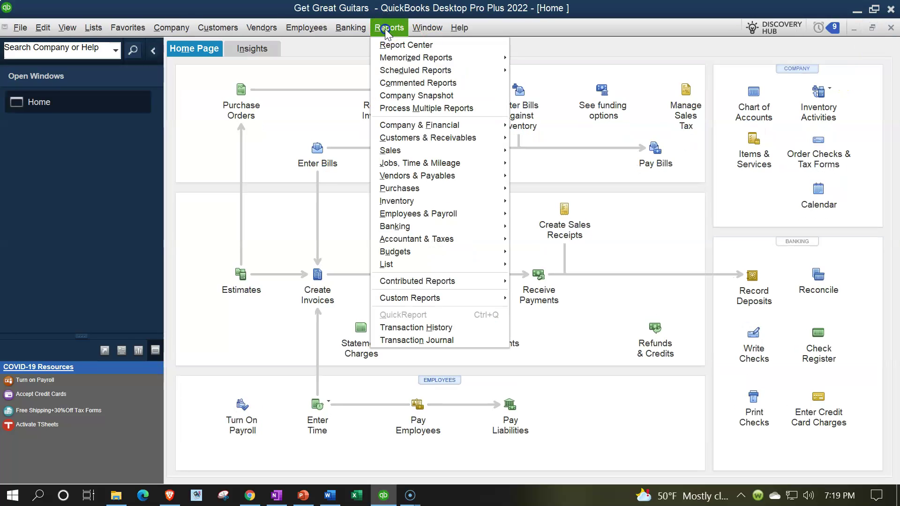
left_click(471, 125)
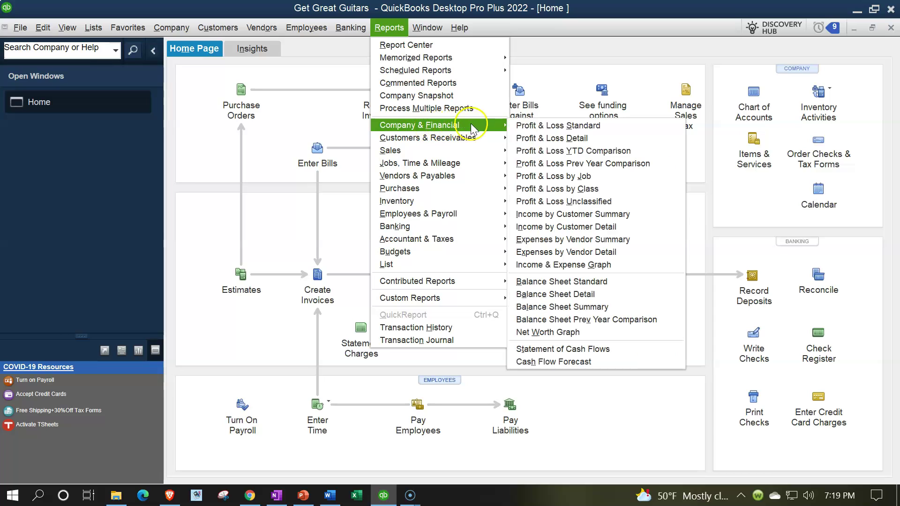
left_click(518, 127)
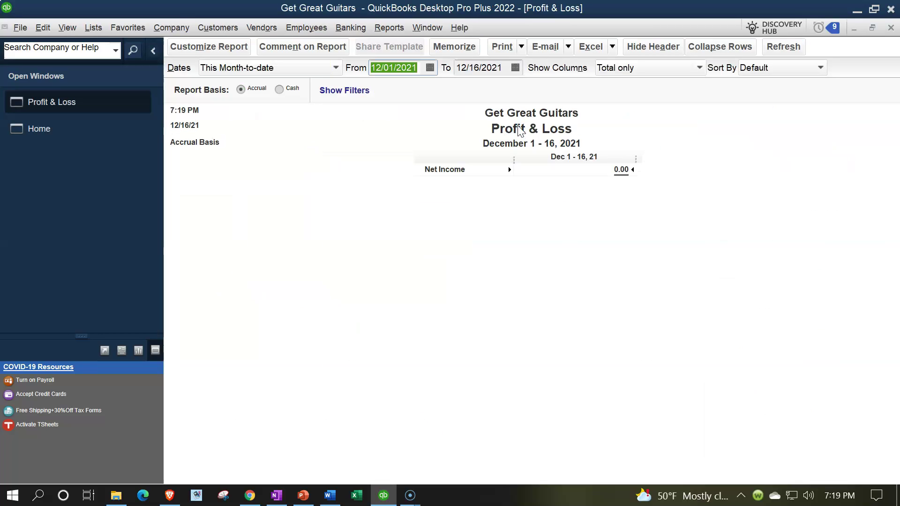
type("010222")
key("Tab")
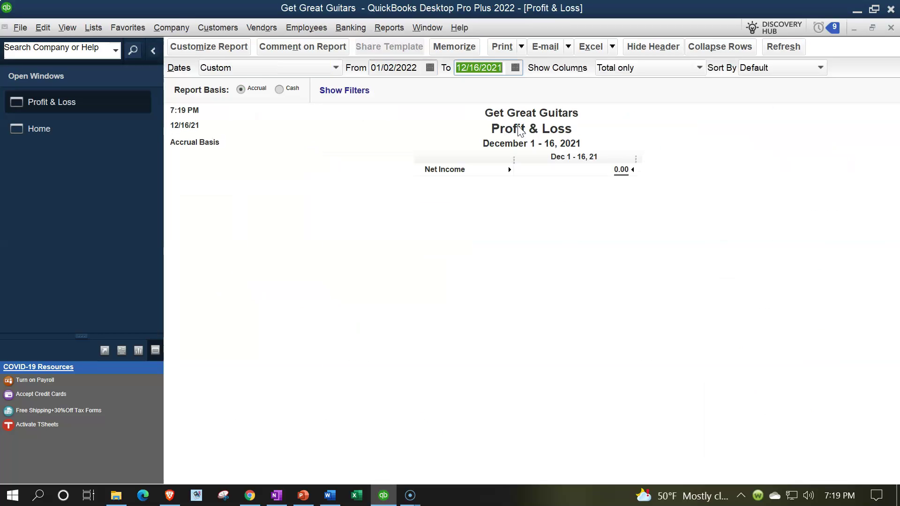
type("022822")
key("Tab")
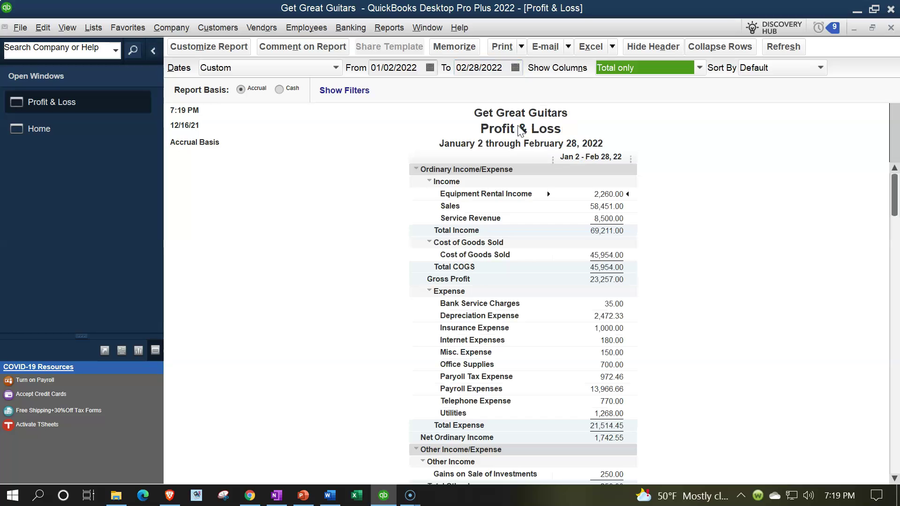
Step: Enlarge the report's column label and related fonts to size 14
left_click(225, 49)
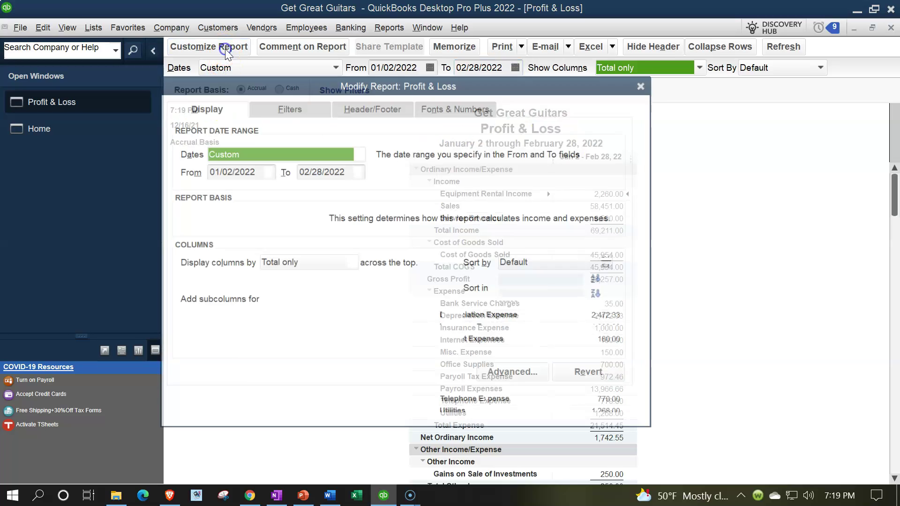
left_click(431, 108)
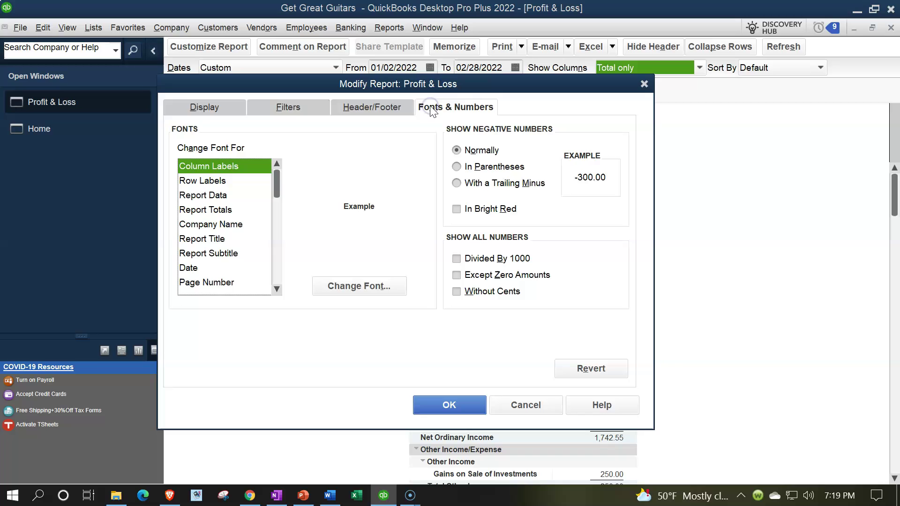
left_click(380, 286)
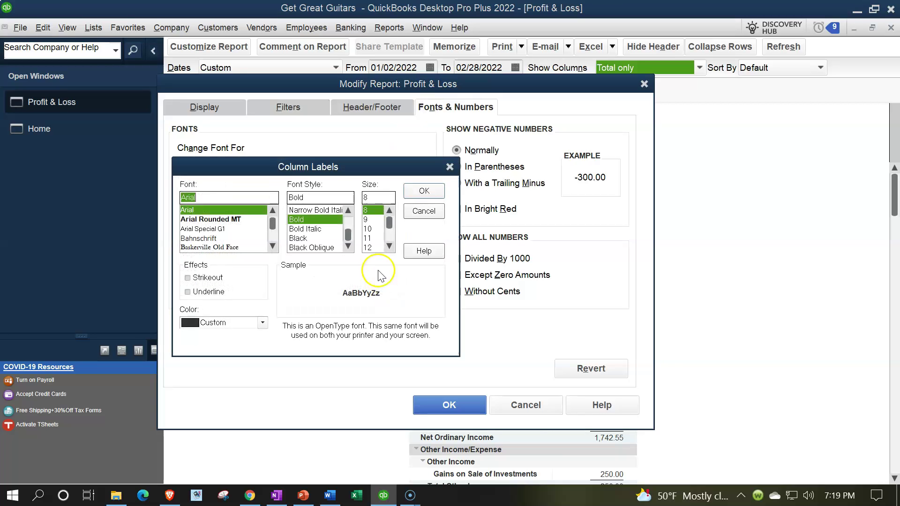
left_click(389, 246)
left_click(370, 248)
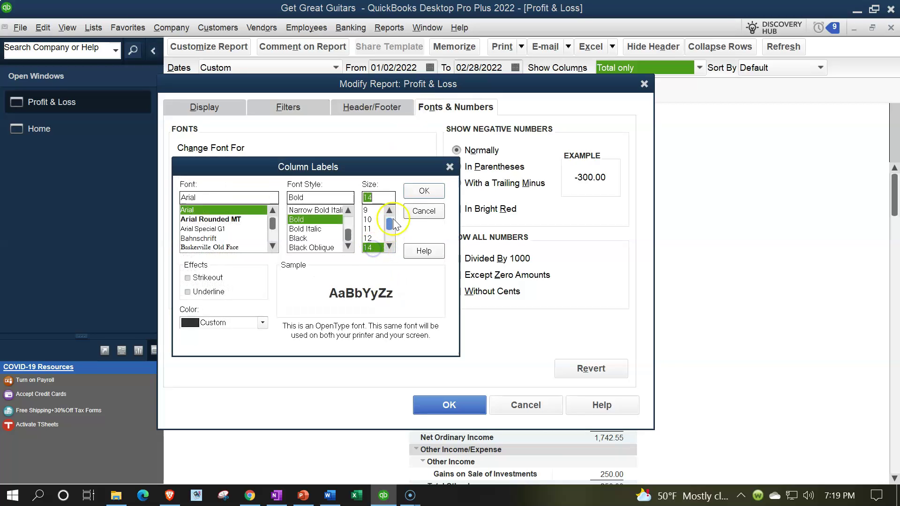
left_click(424, 191)
left_click(401, 155)
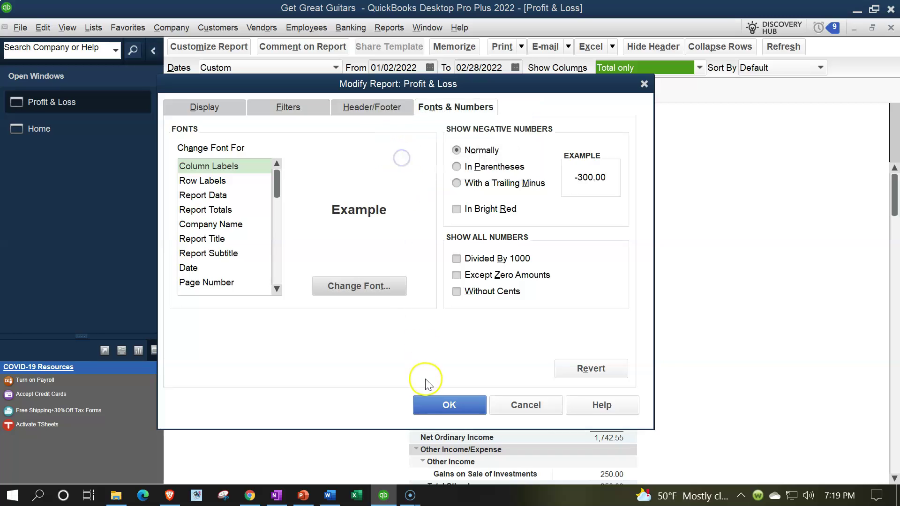
left_click(431, 406)
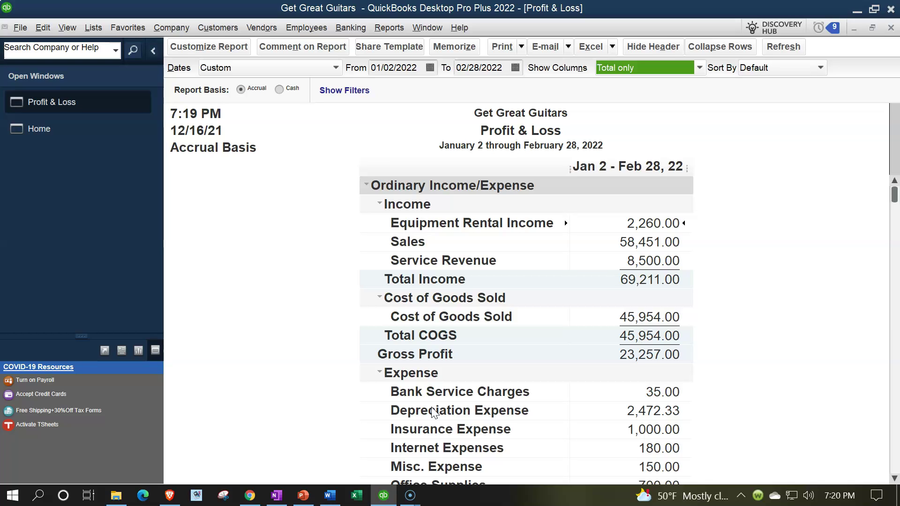
left_click(699, 68)
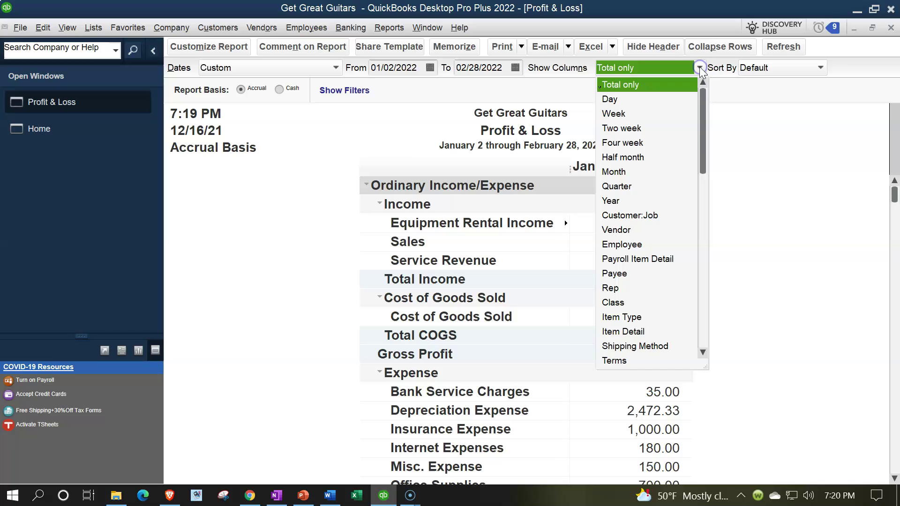
left_click(700, 67)
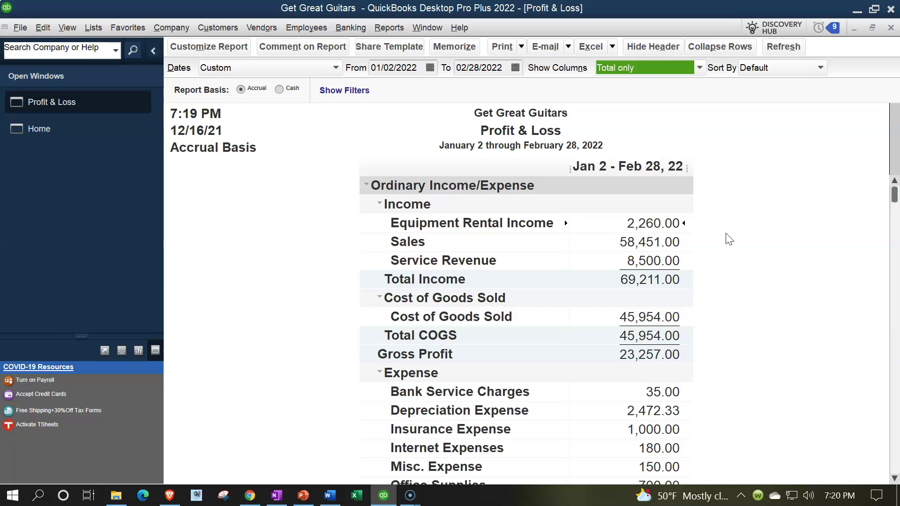
scroll(729, 239, "down", 2)
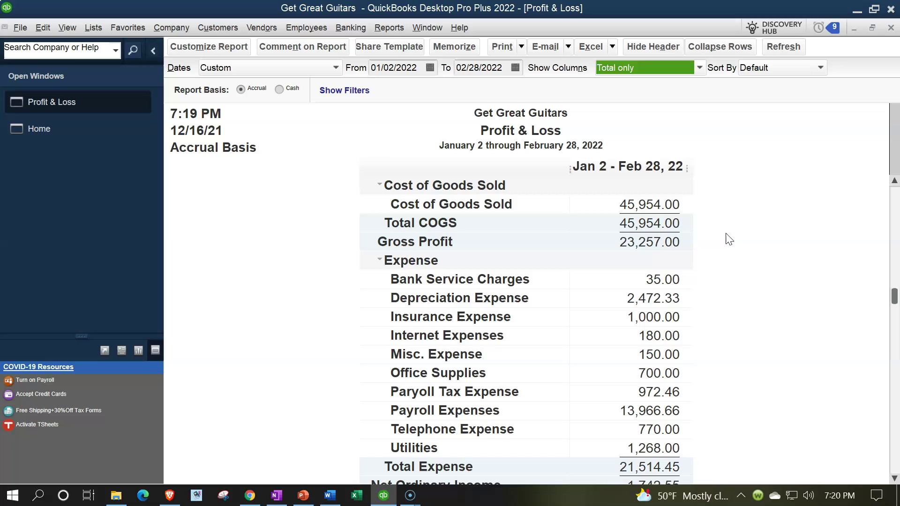
scroll(729, 240, "down", 4)
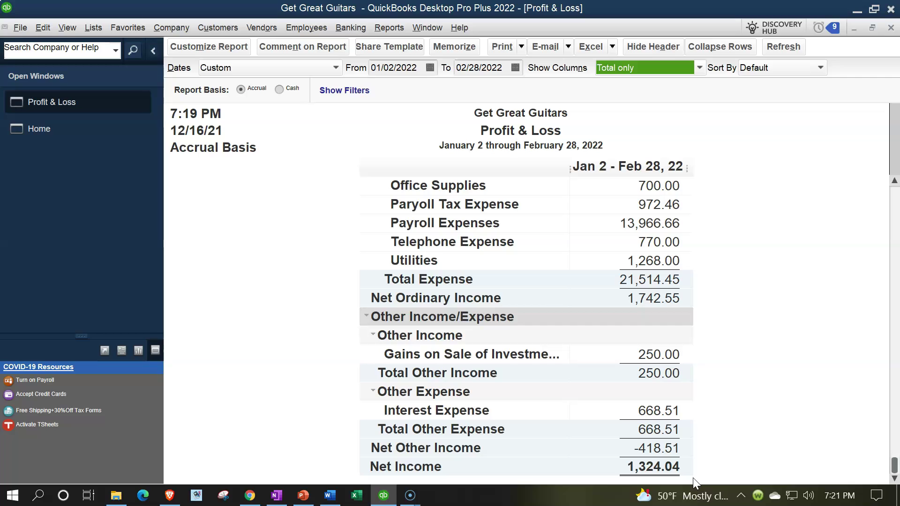
scroll(693, 477, "up", 6)
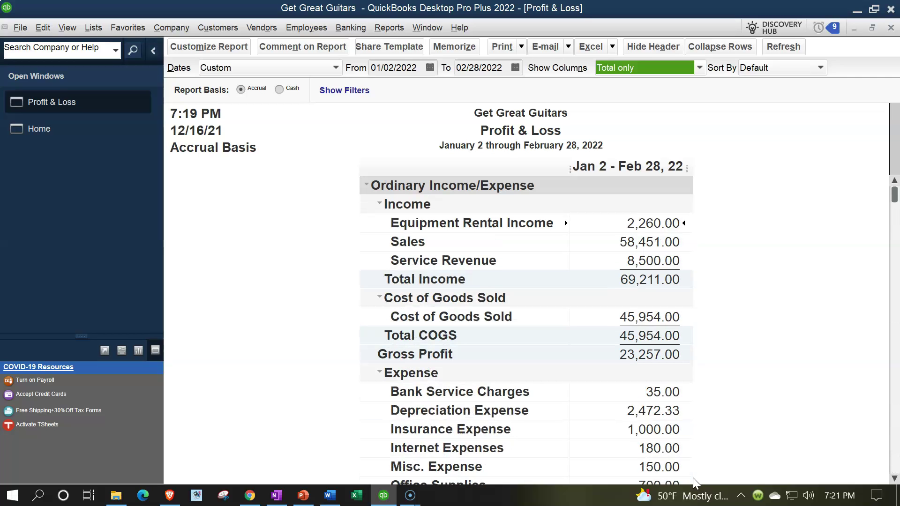
Step: Open the Trial Balance report from the Accountant & Taxes reports, dated 01/01/22 through 02/28/2022
left_click(389, 28)
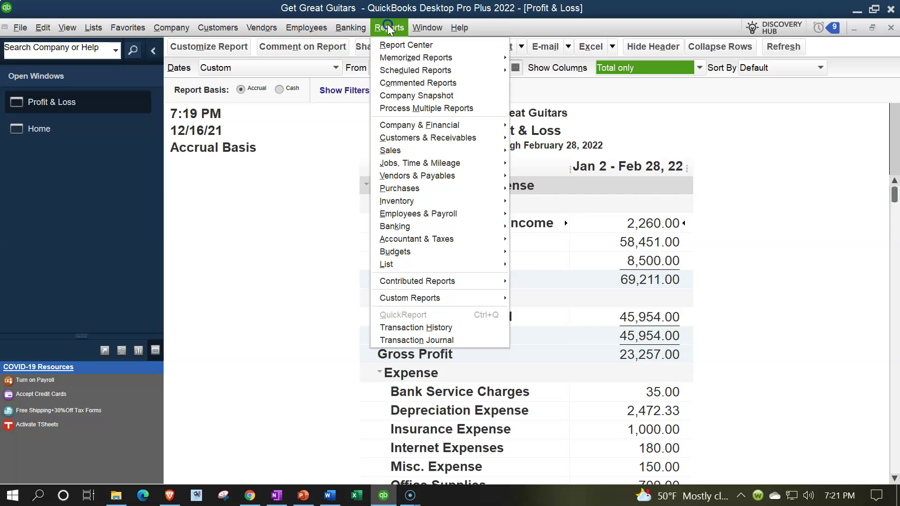
left_click(430, 238)
left_click(529, 238)
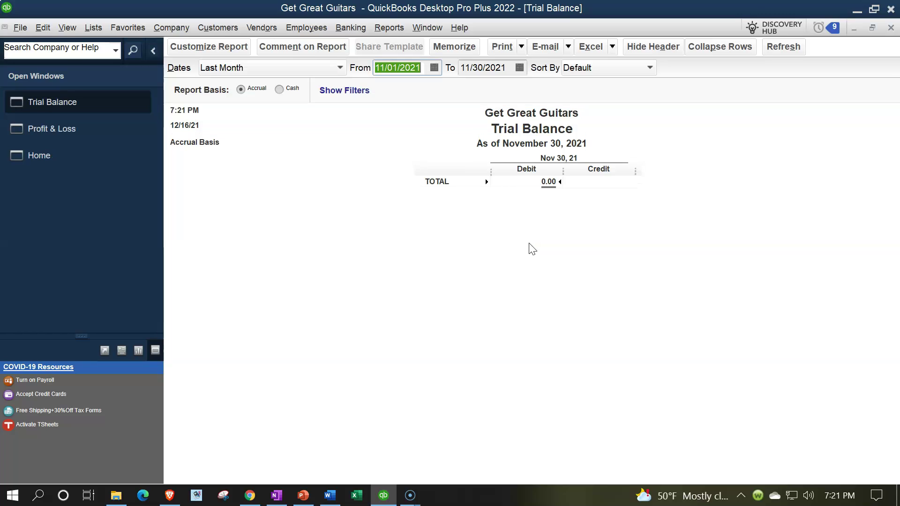
type("010122")
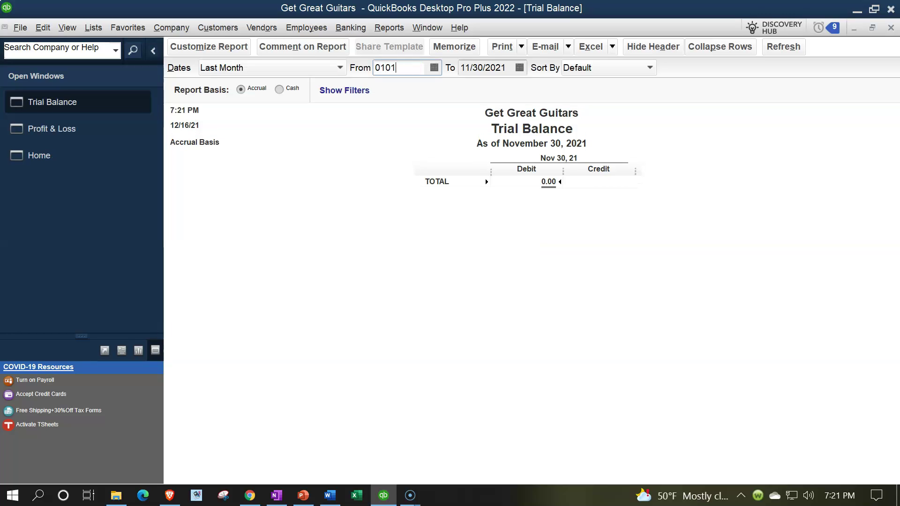
key("Tab")
type("02/28/")
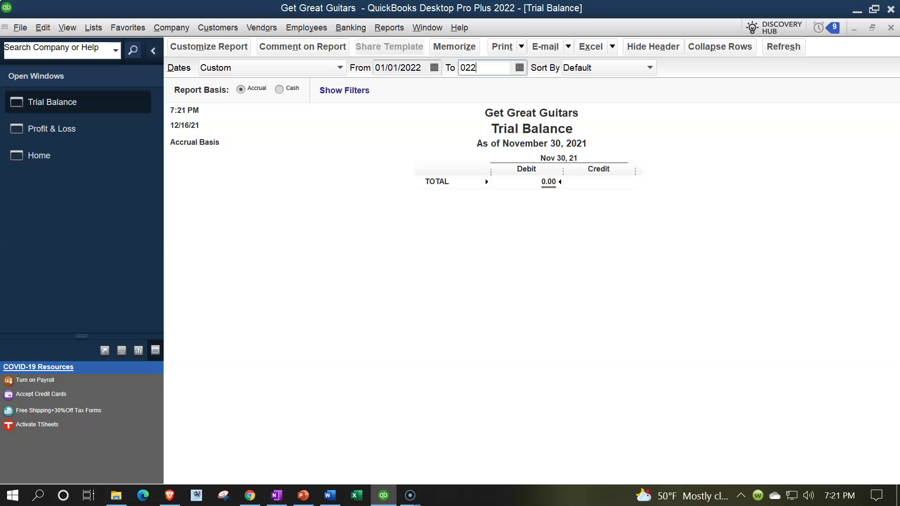
type("202")
key("Tab")
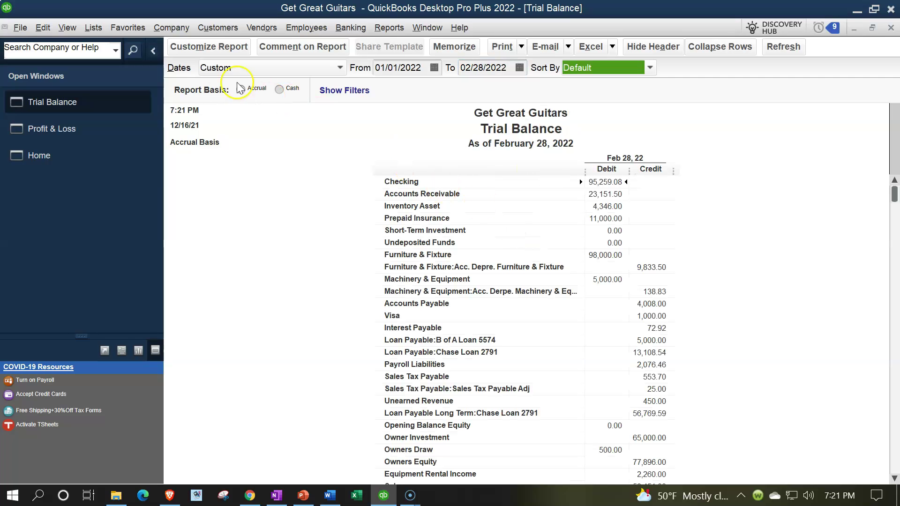
Step: Set the column label font size to 14 and apply it to all related fonts
left_click(211, 55)
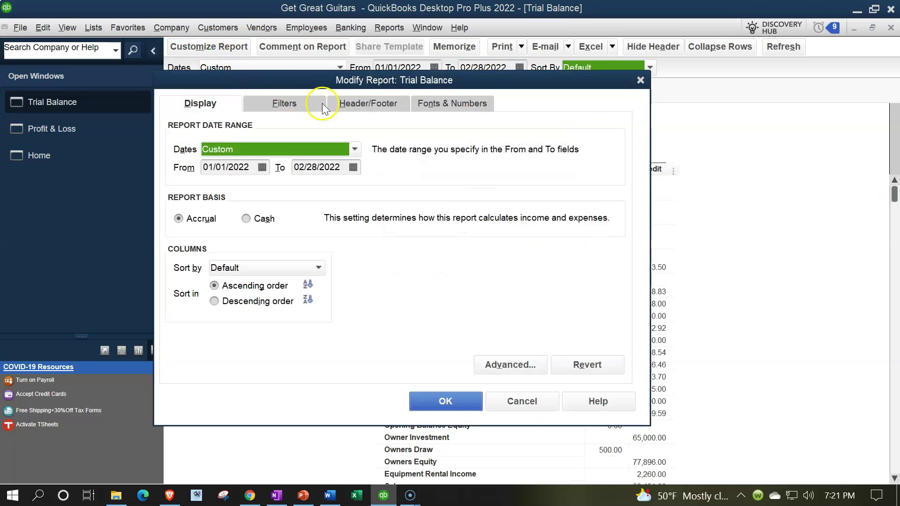
left_click(425, 106)
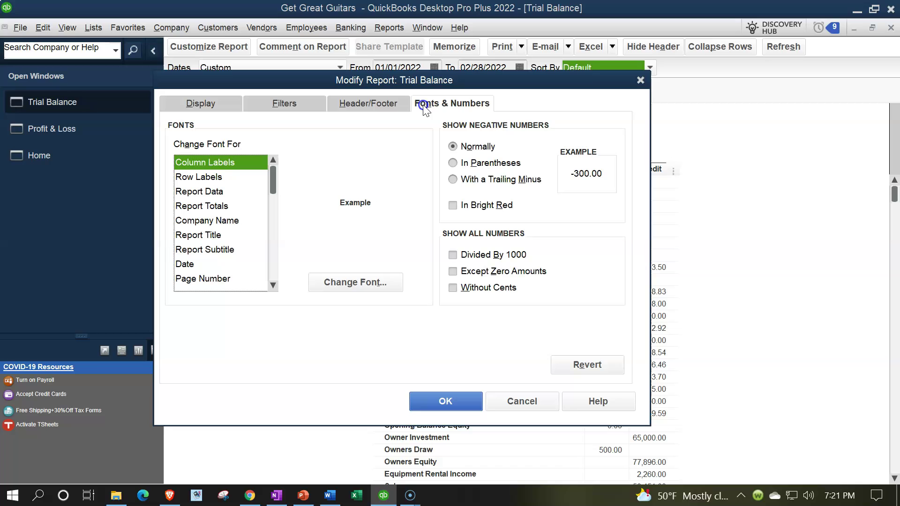
left_click(380, 282)
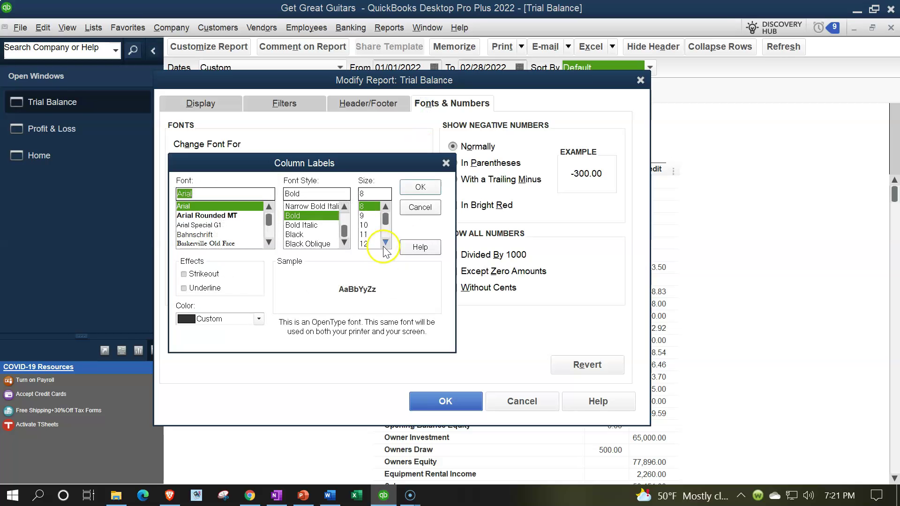
left_click(385, 244)
left_click(373, 242)
left_click(420, 187)
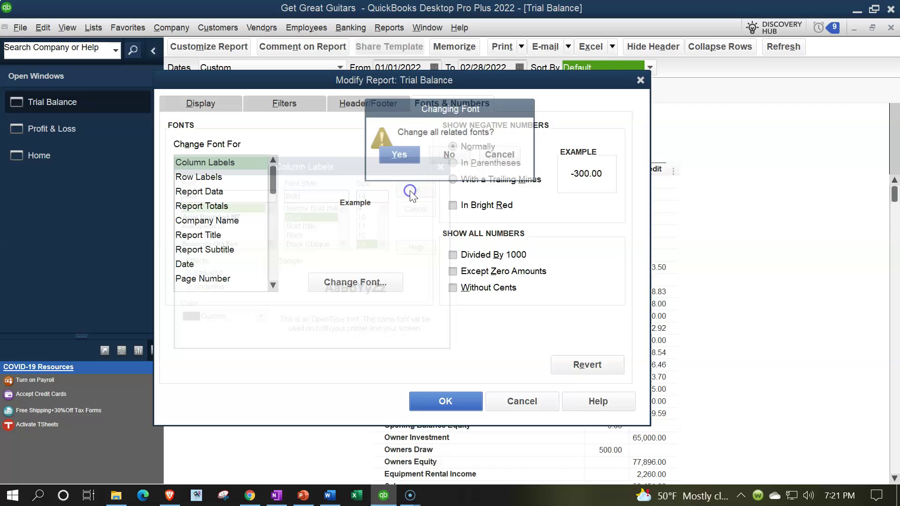
left_click(399, 155)
left_click(448, 399)
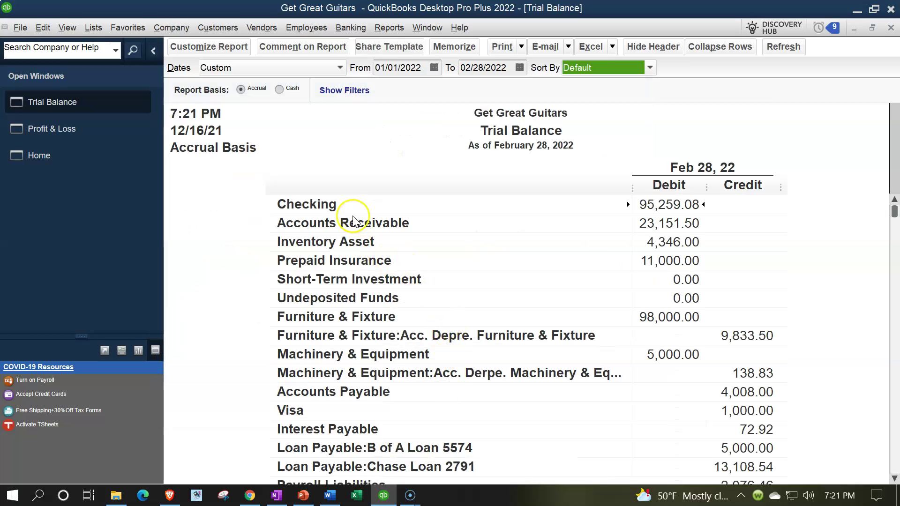
Step: Scroll to Sales (58,451.00) and Cost of Goods Sold (45,954.00), then show the Excel export choices
scroll(351, 224, "down", 7)
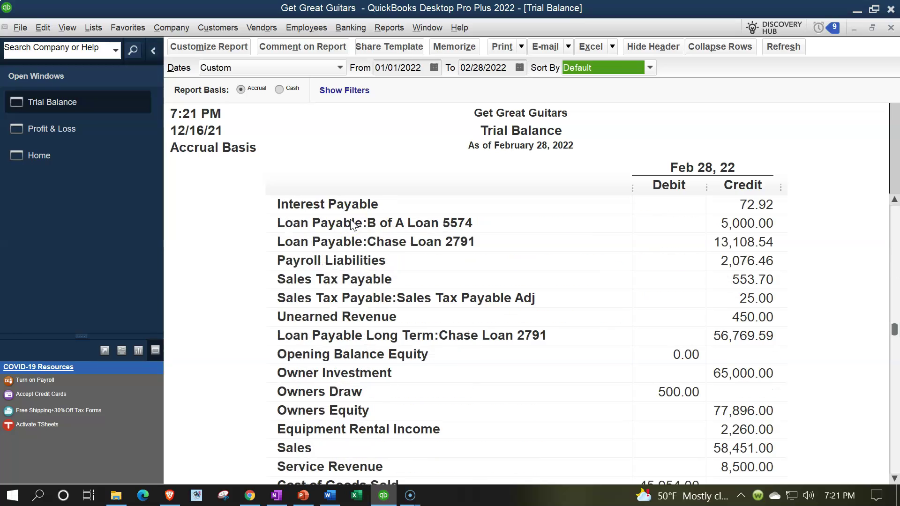
left_click(357, 272)
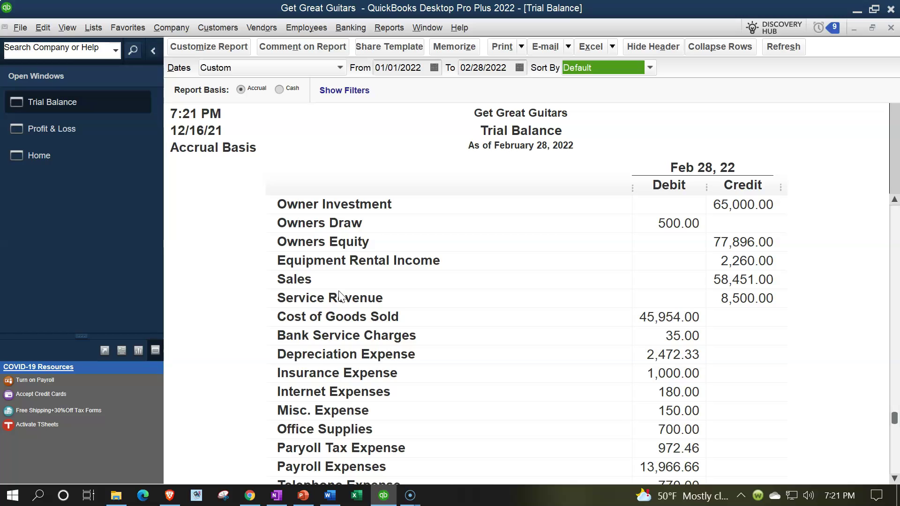
left_click(341, 319)
Step: Export the Trial Balance as a new worksheet in a new Excel workbook, maximized
left_click(612, 46)
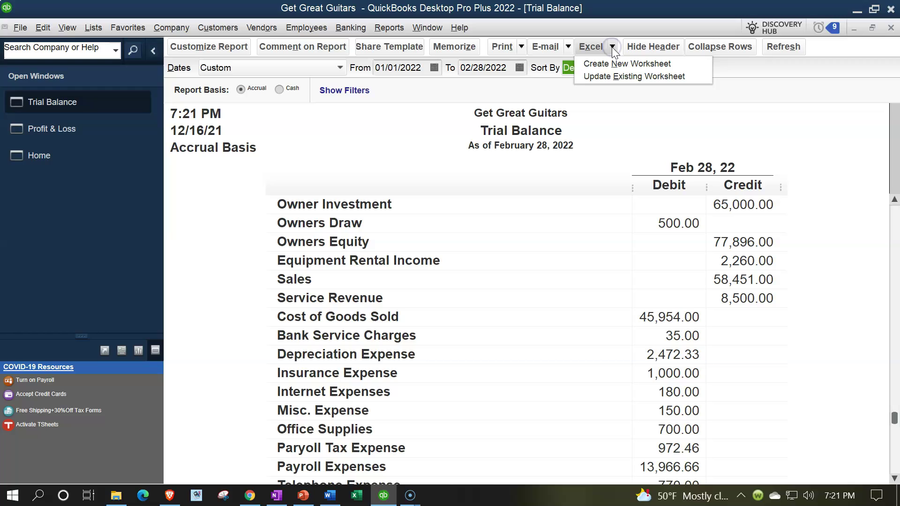
left_click(608, 61)
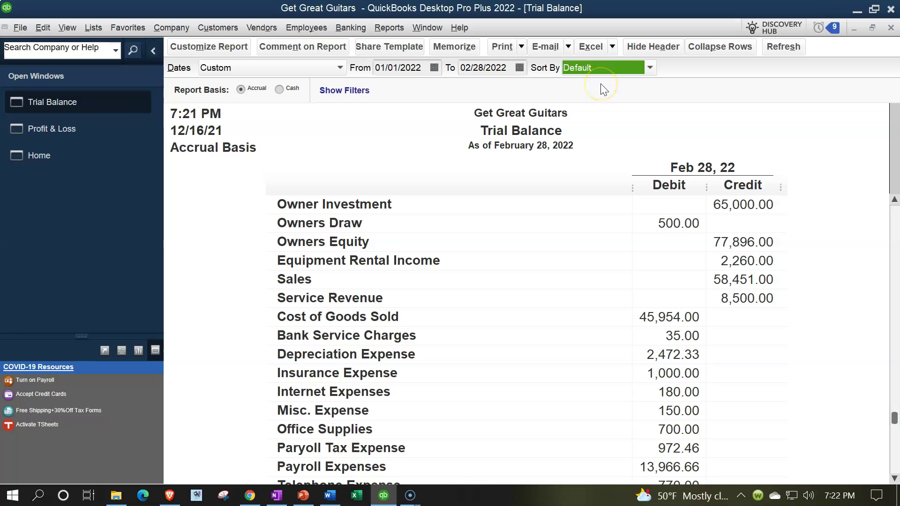
left_click(598, 124)
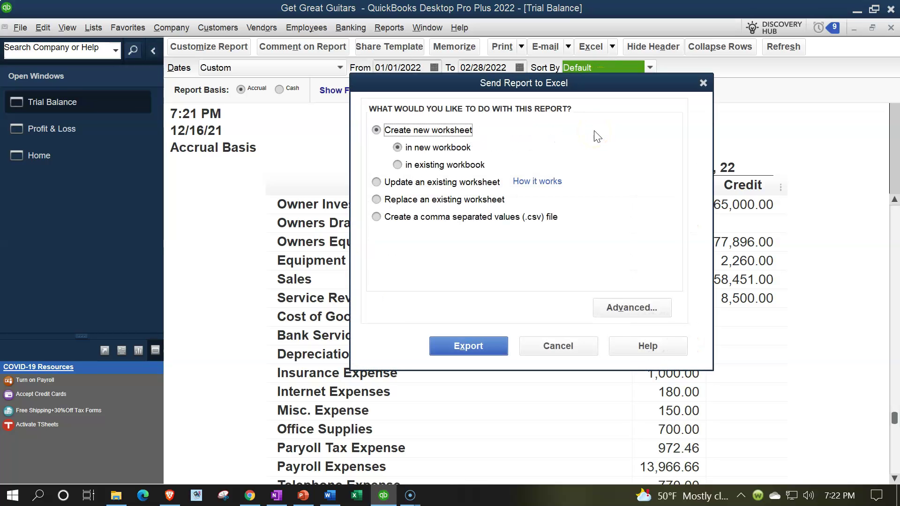
left_click(468, 347)
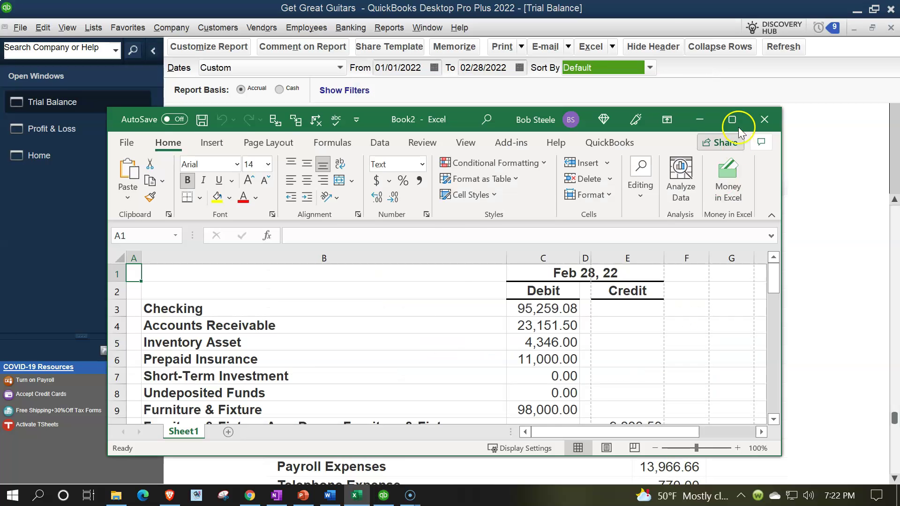
left_click(732, 120)
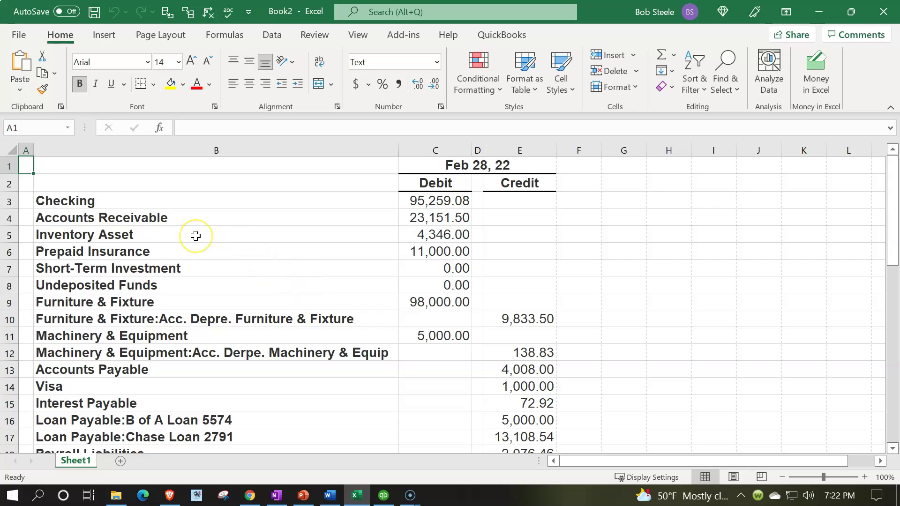
Step: In Save As, browse to Desktop > QuickBooks Desktop 2022 > Second Part of Course-New Company File
left_click(18, 37)
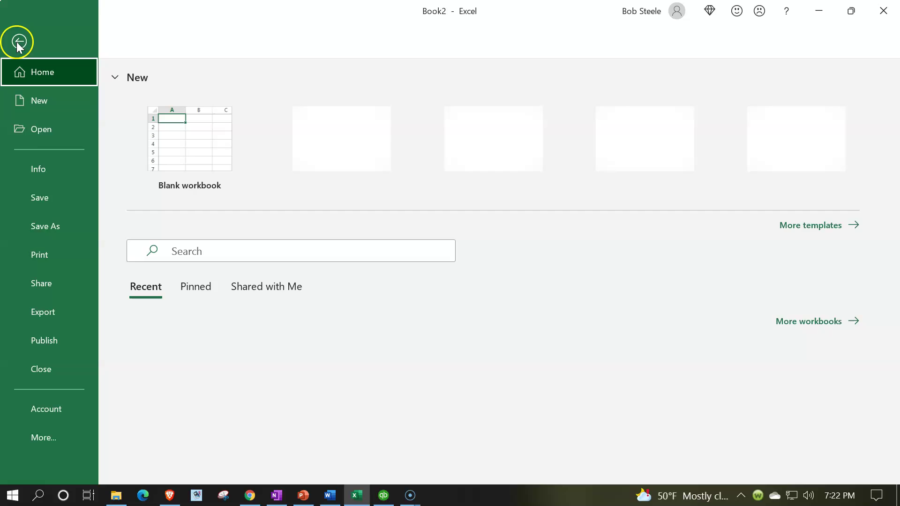
left_click(39, 227)
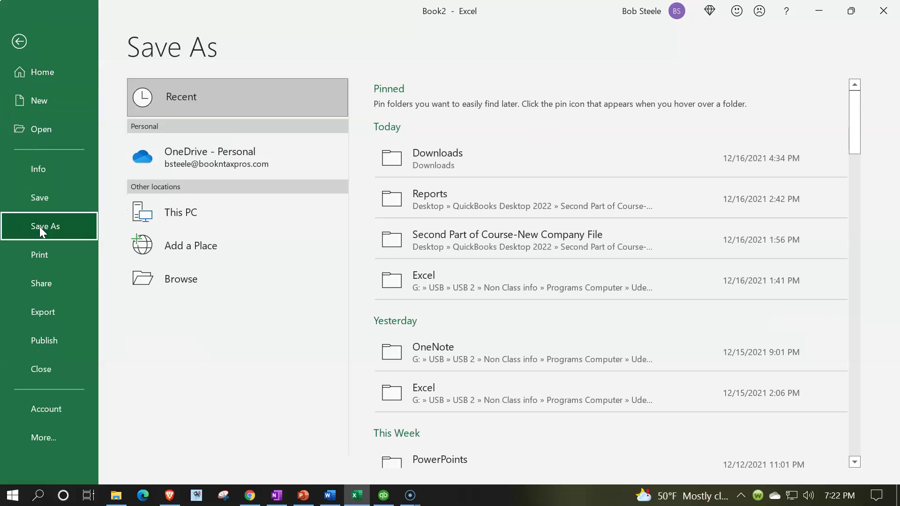
left_click(151, 280)
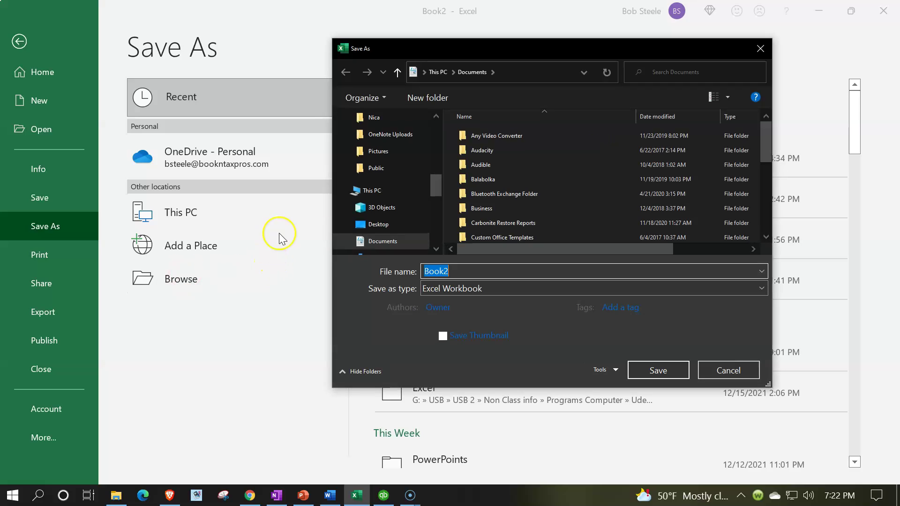
left_click(359, 226)
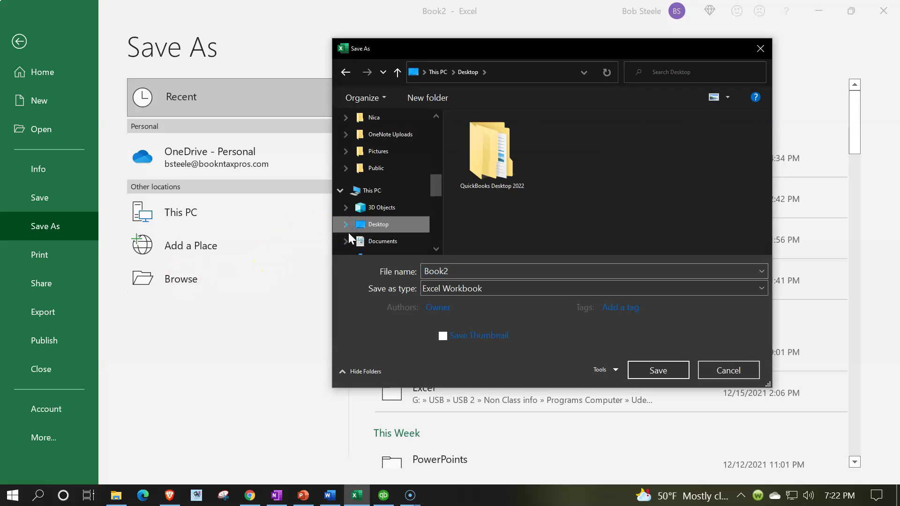
left_click(489, 166)
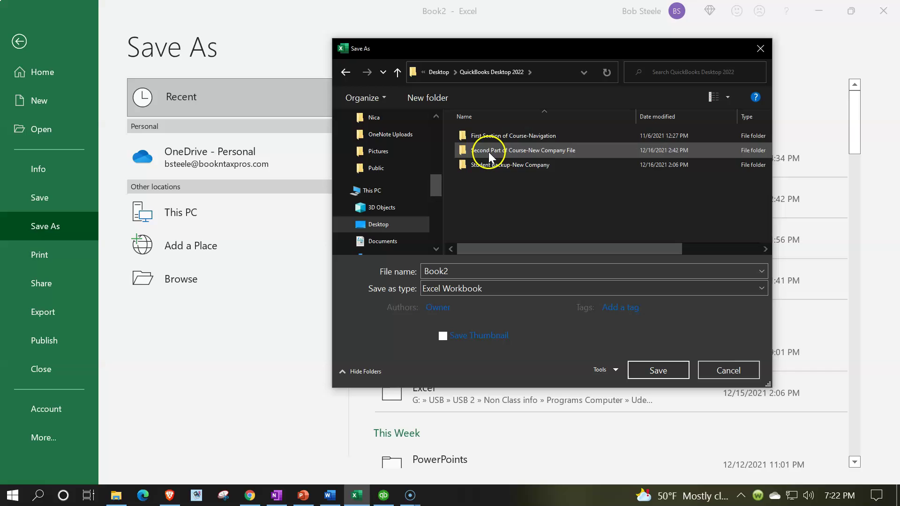
double_click(488, 152)
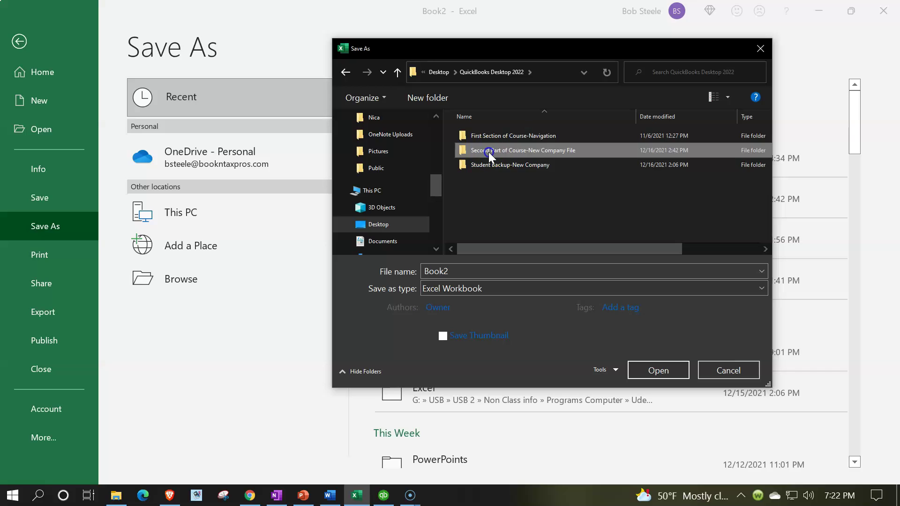
Step: Create a new folder named Budgeting there
right_click(500, 231)
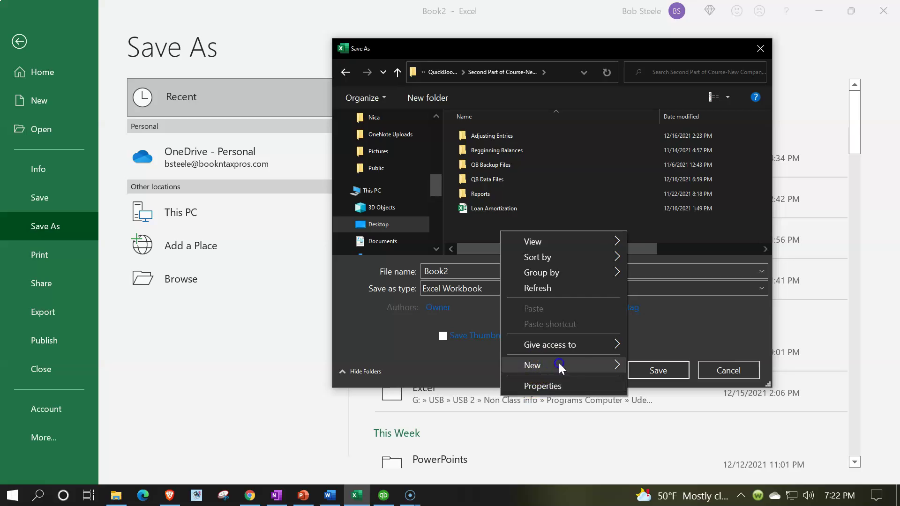
mouse_move(558, 367)
left_click(663, 206)
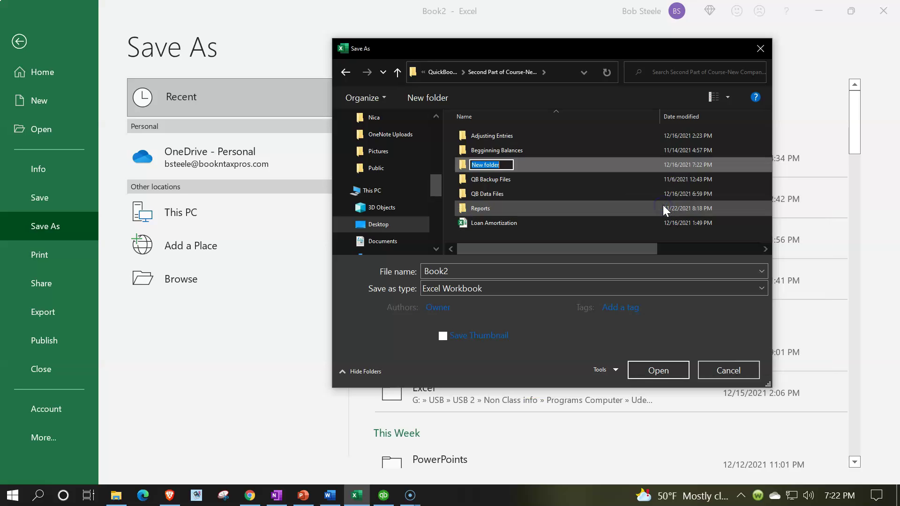
type("Budgeting")
left_click(663, 206)
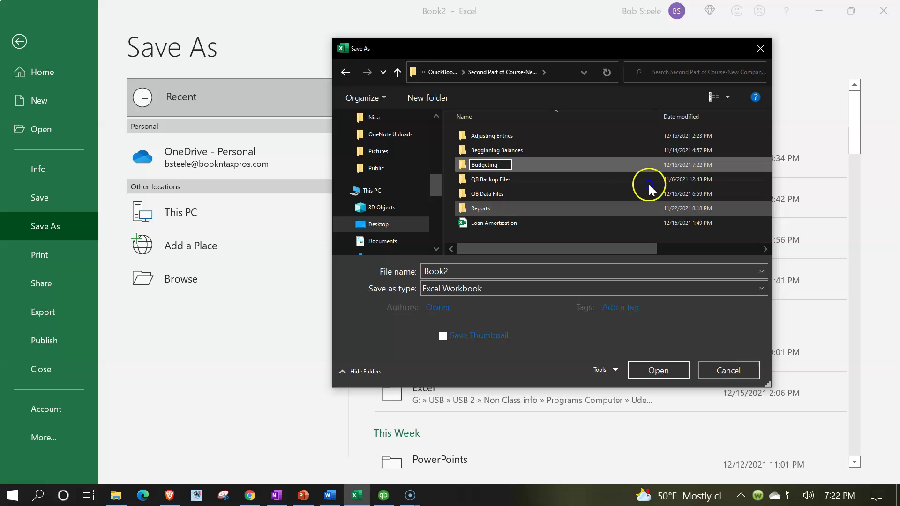
Step: Save the workbook as Budget inside the Budgeting folder
left_click(489, 167)
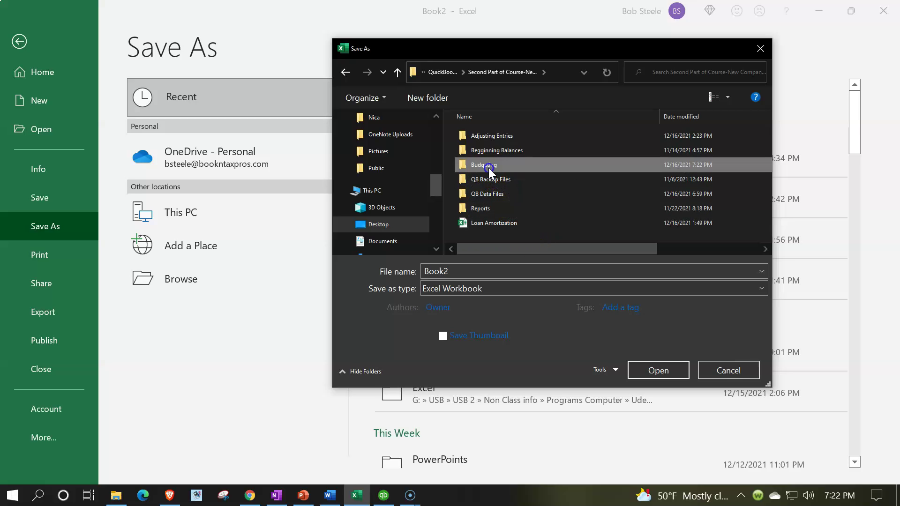
double_click(489, 166)
double_click(455, 272)
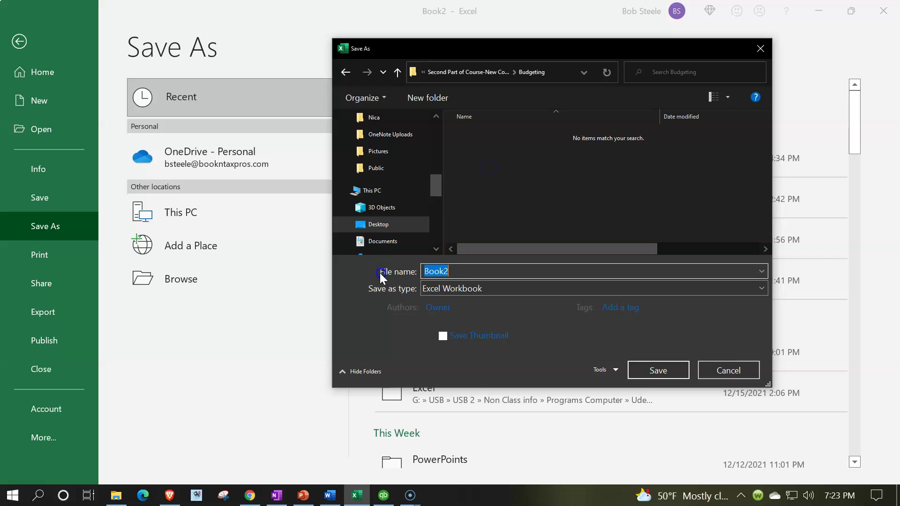
type("Budget")
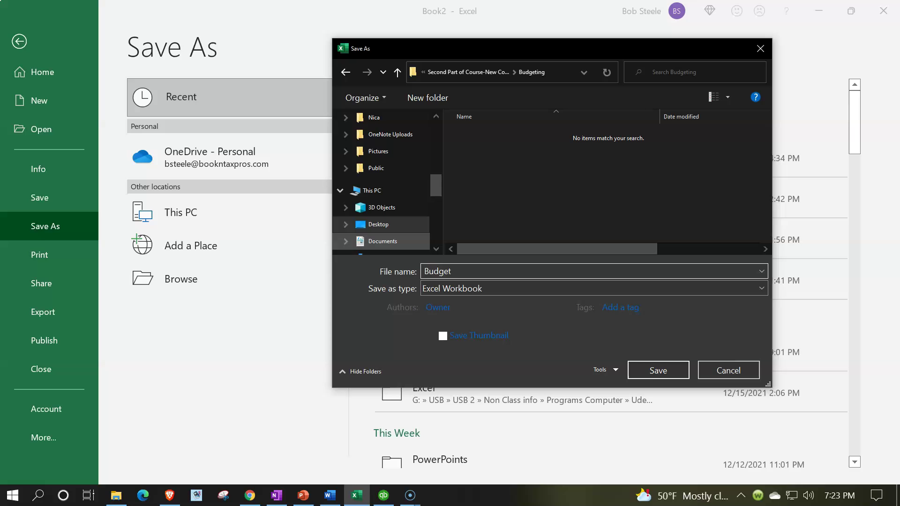
left_click(659, 370)
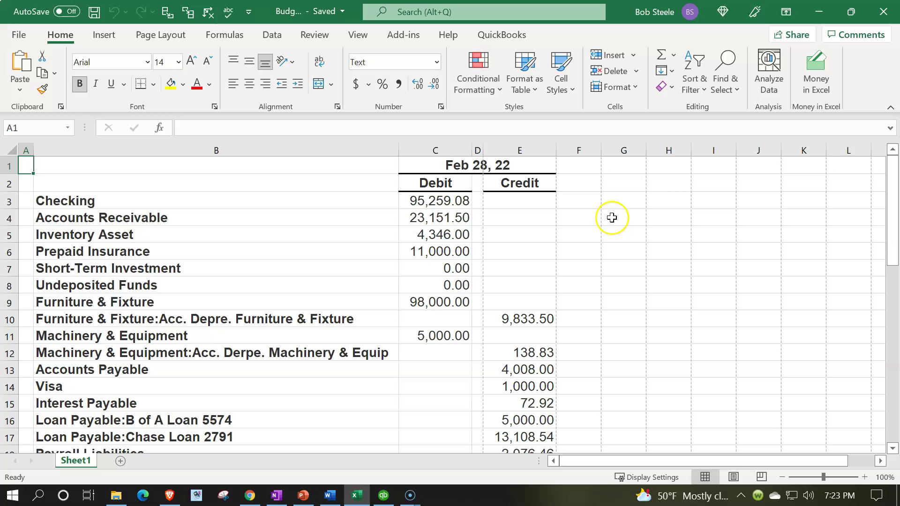
Step: Close the Excel workbook and minimize QuickBooks and Word to reveal the desktop
left_click(881, 12)
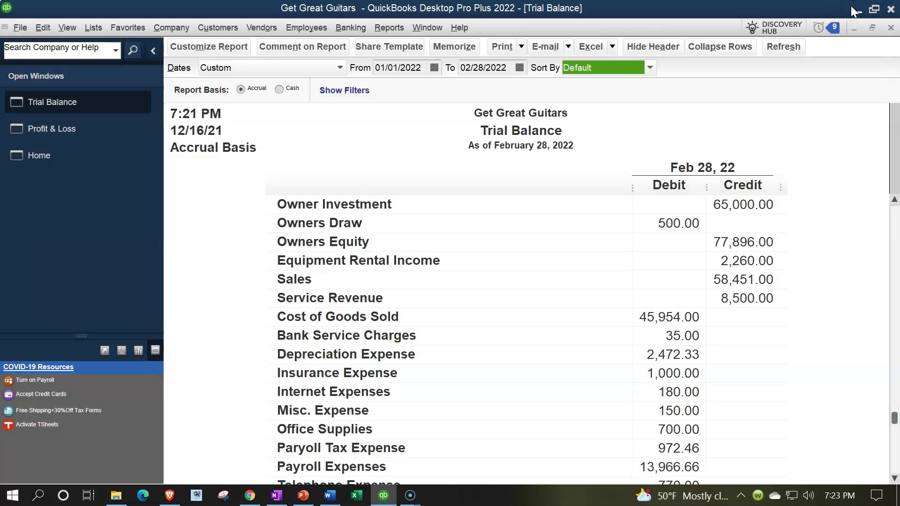
left_click(854, 9)
left_click(823, 13)
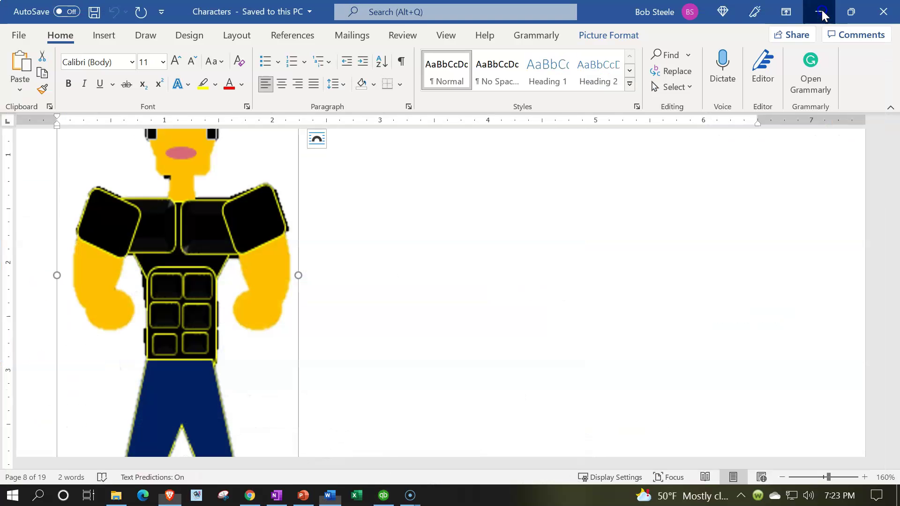
left_click(824, 14)
Step: Open Budget from QuickBooks Desktop 2022 > Second Part of Course-New Company File > Budgeting
left_click(348, 226)
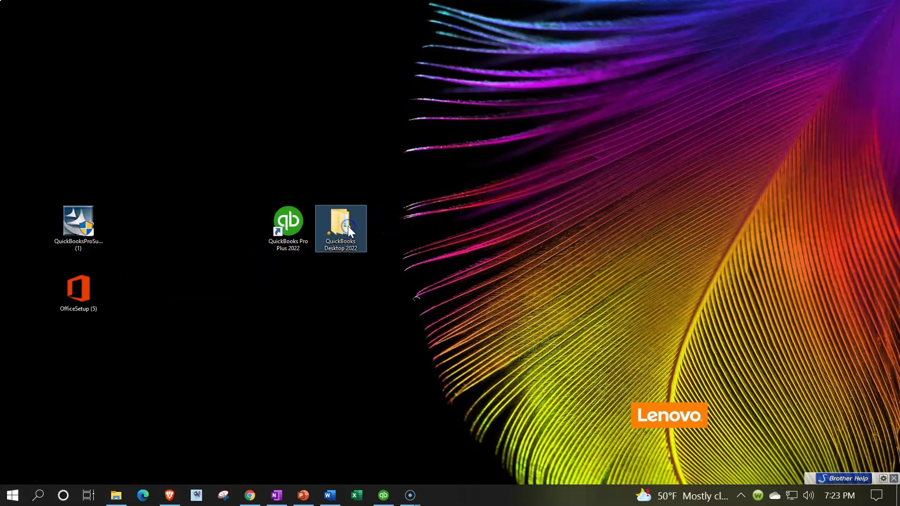
double_click(348, 226)
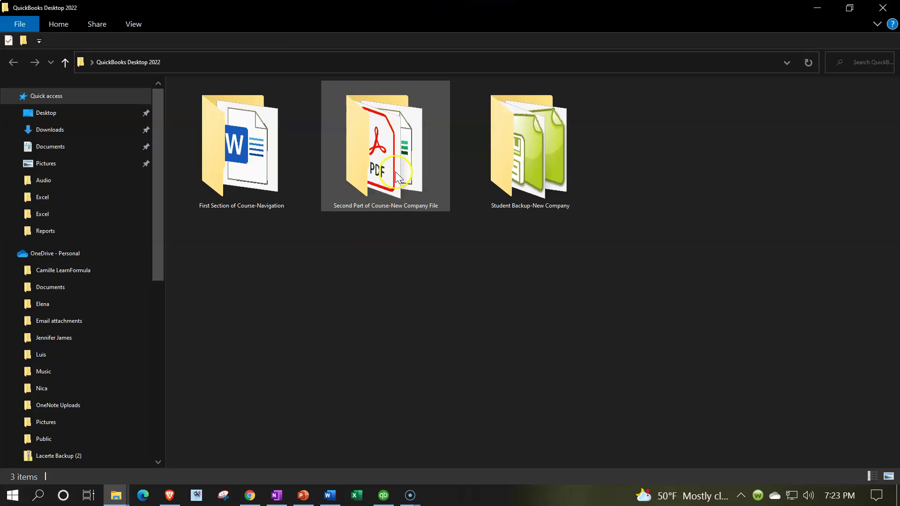
double_click(395, 173)
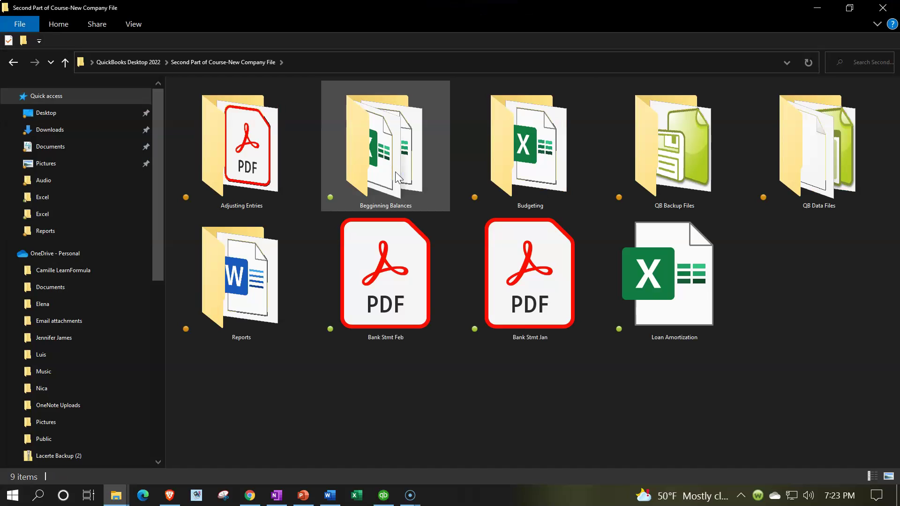
double_click(519, 145)
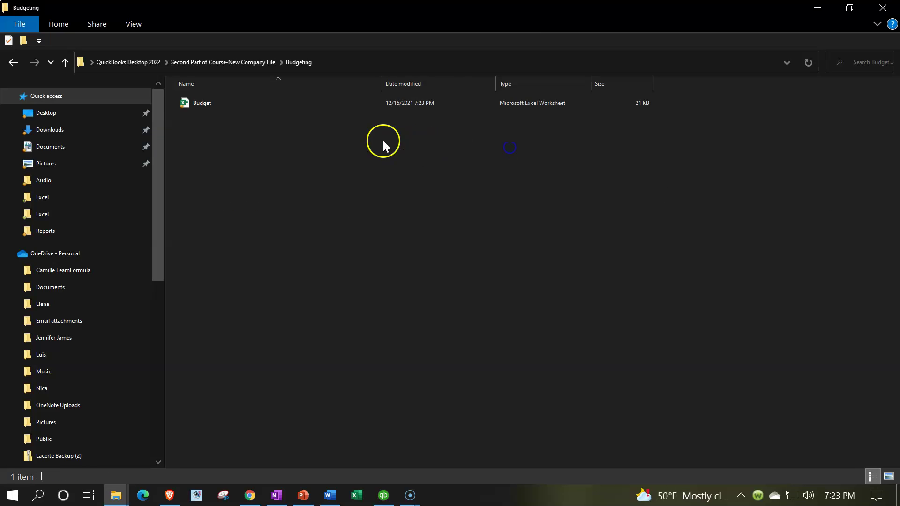
double_click(221, 109)
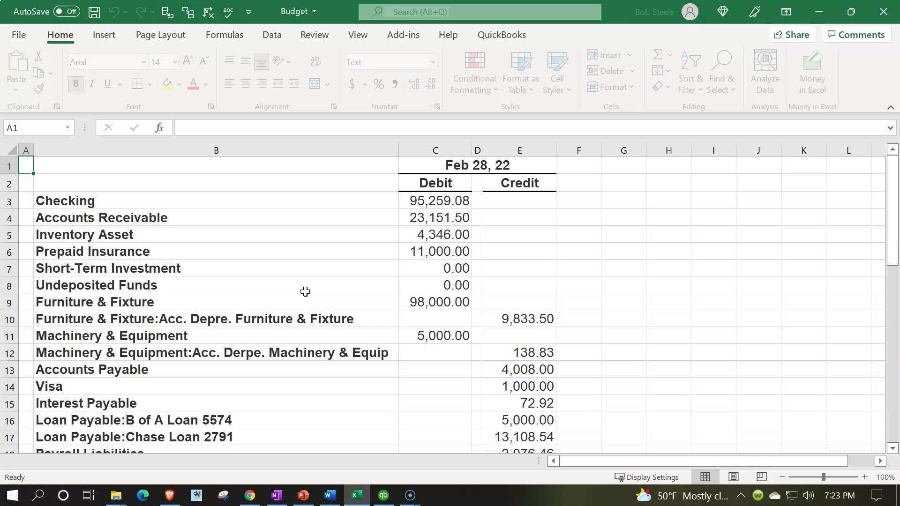
Step: Inspect the amount cells' formatting, then copy an empty cell's plain format with Format Painter
left_click(305, 292)
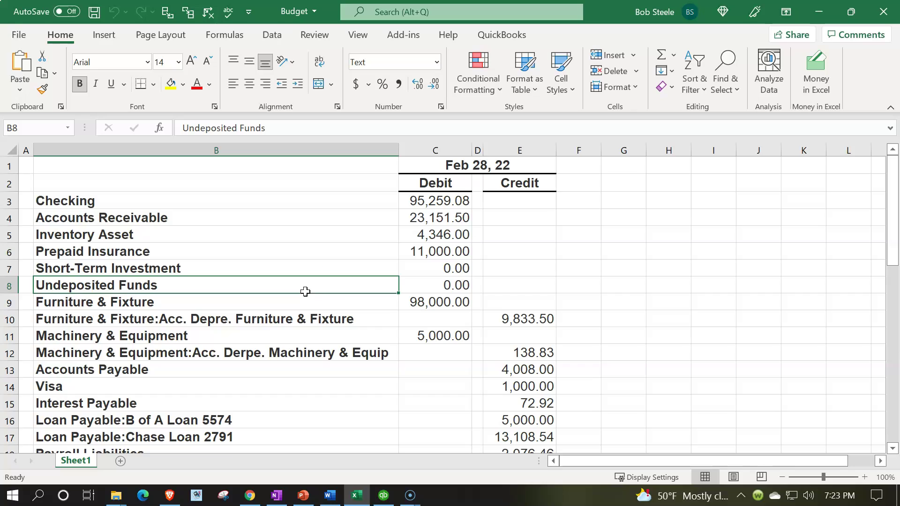
left_click(411, 218)
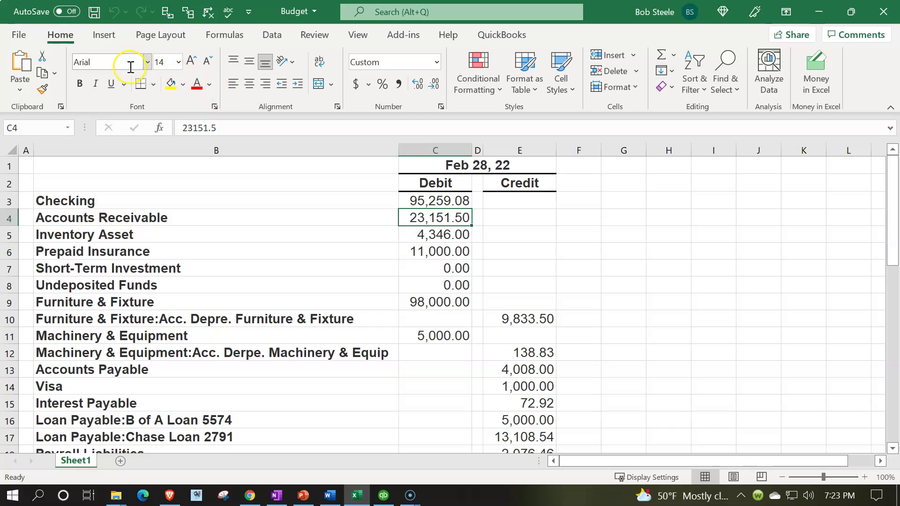
left_click(630, 213)
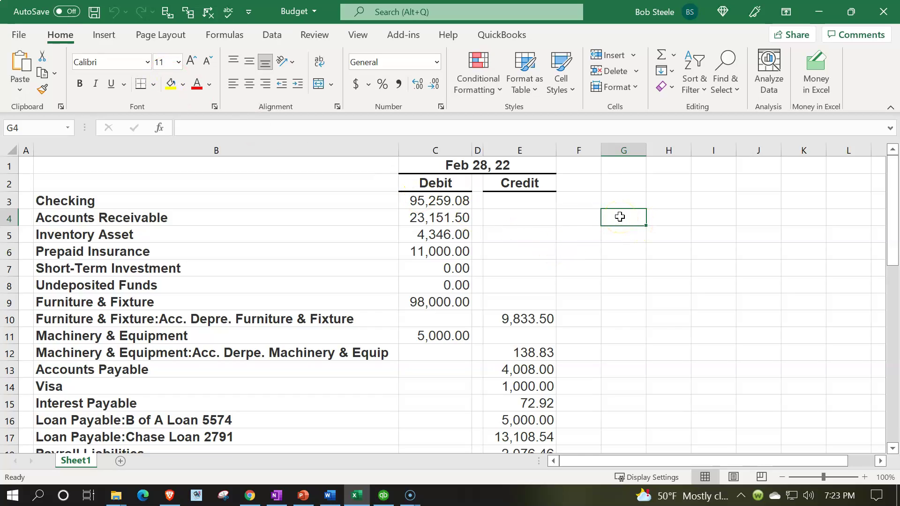
left_click(615, 211)
left_click(43, 91)
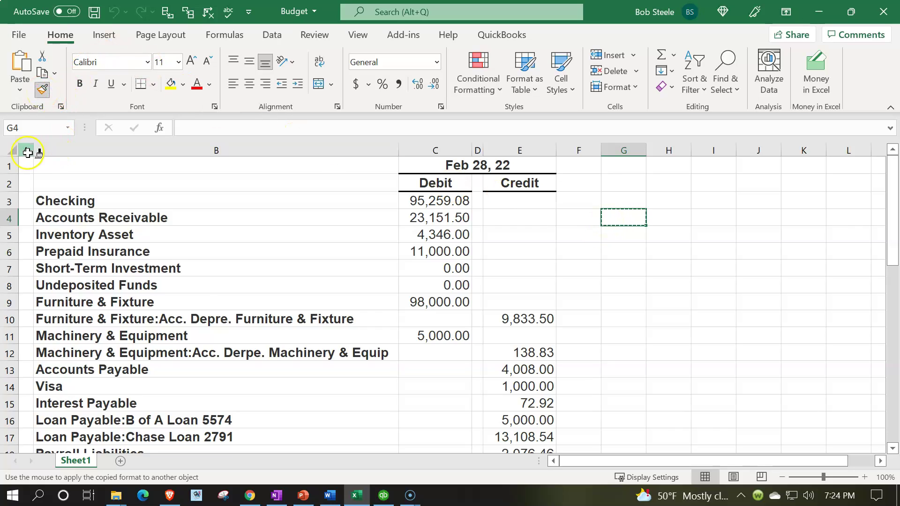
Step: Paint the plain format over the entire sheet, bold all text, and zoom to 140%
left_click(11, 147)
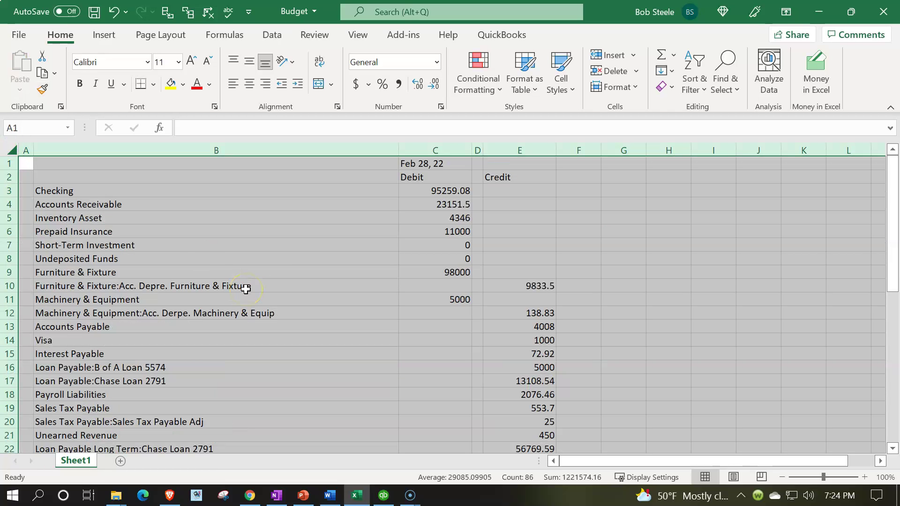
left_click(80, 84)
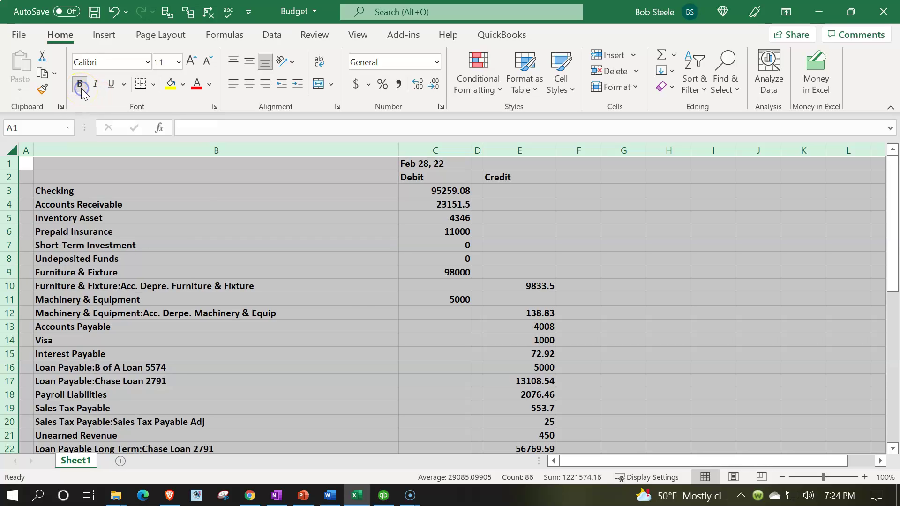
left_click(353, 295)
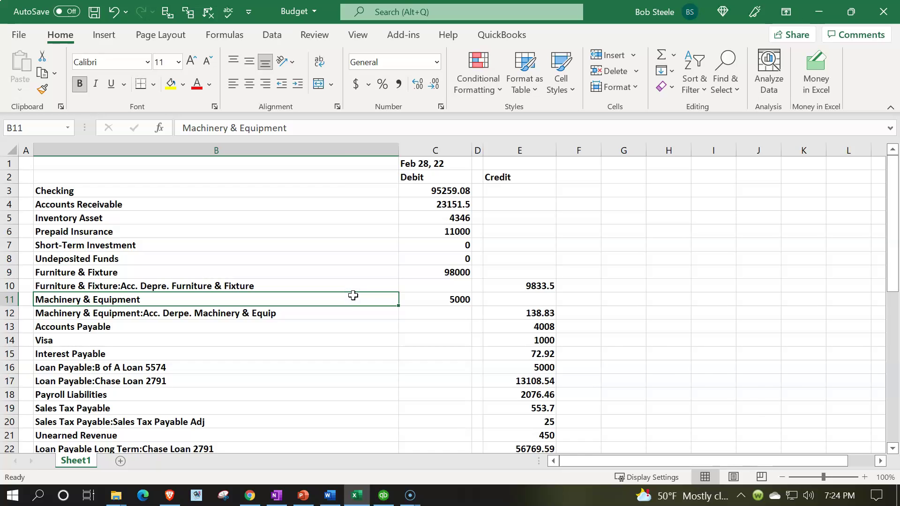
left_click(865, 477)
left_click(865, 477)
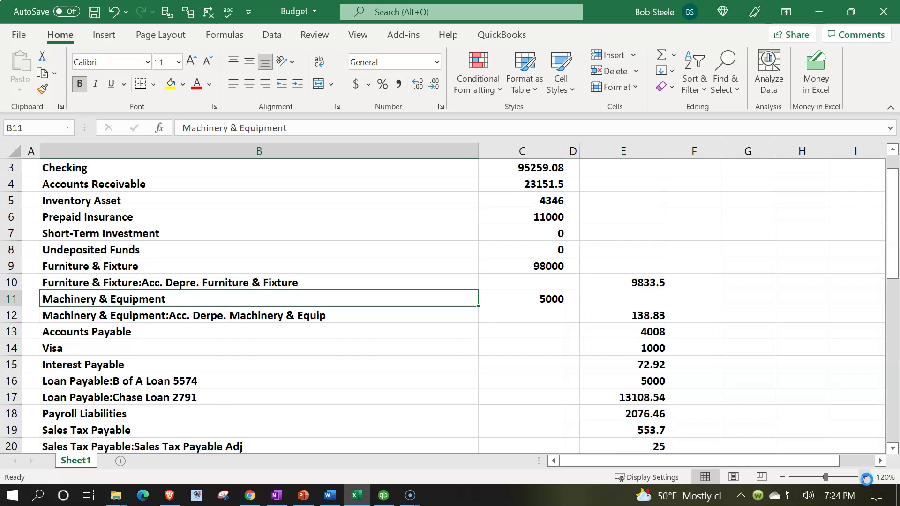
left_click(867, 477)
left_click(866, 477)
left_click(867, 477)
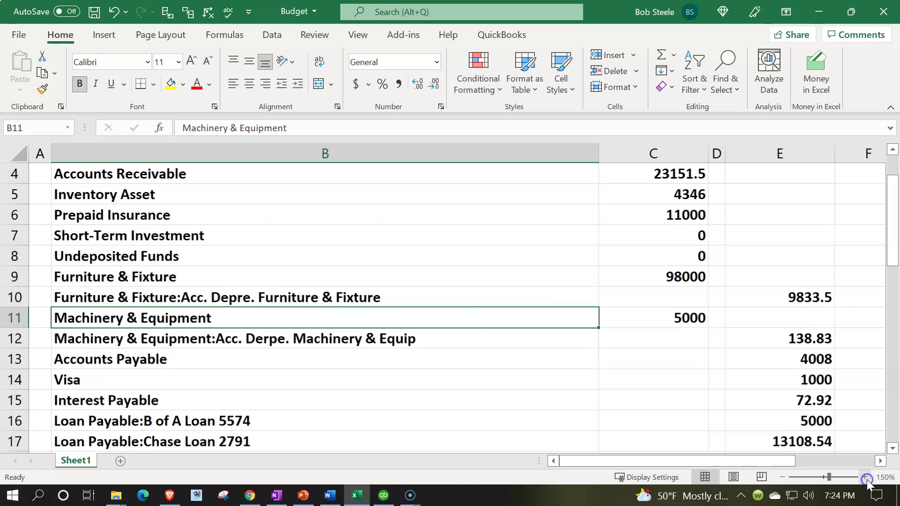
left_click(784, 478)
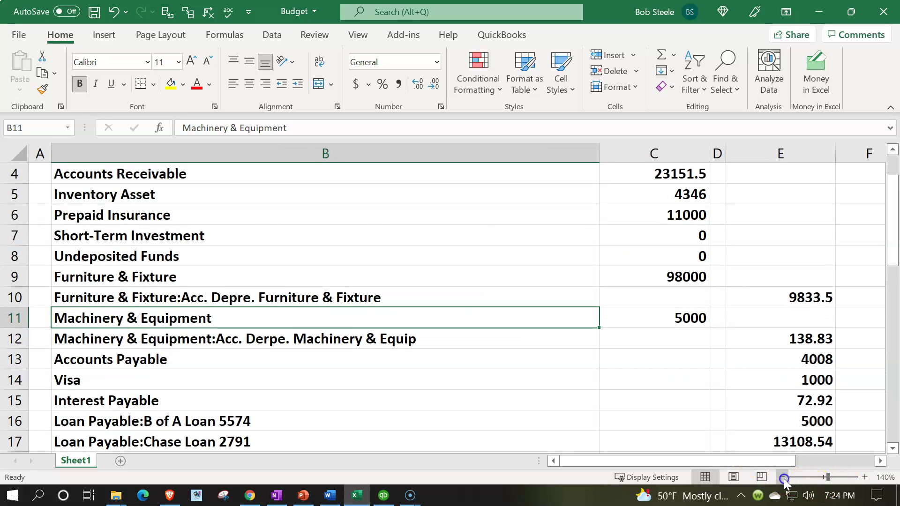
scroll(396, 369, "up", 1)
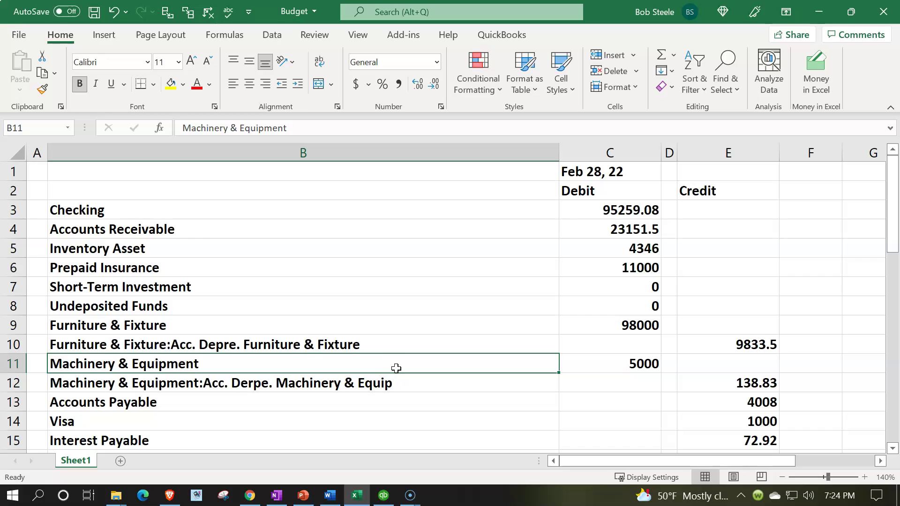
Step: Format all cells as Currency with symbol None, 0 decimal places, and red parenthesized negatives
left_click(17, 158)
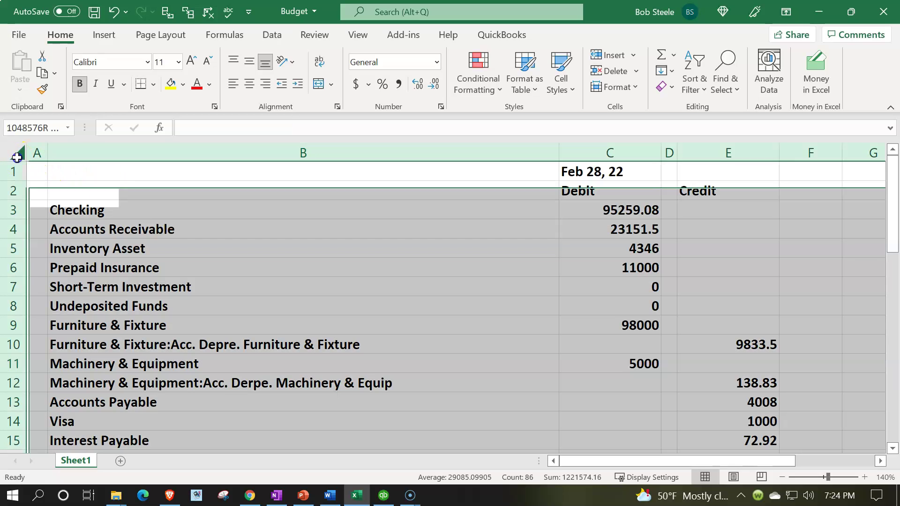
right_click(277, 252)
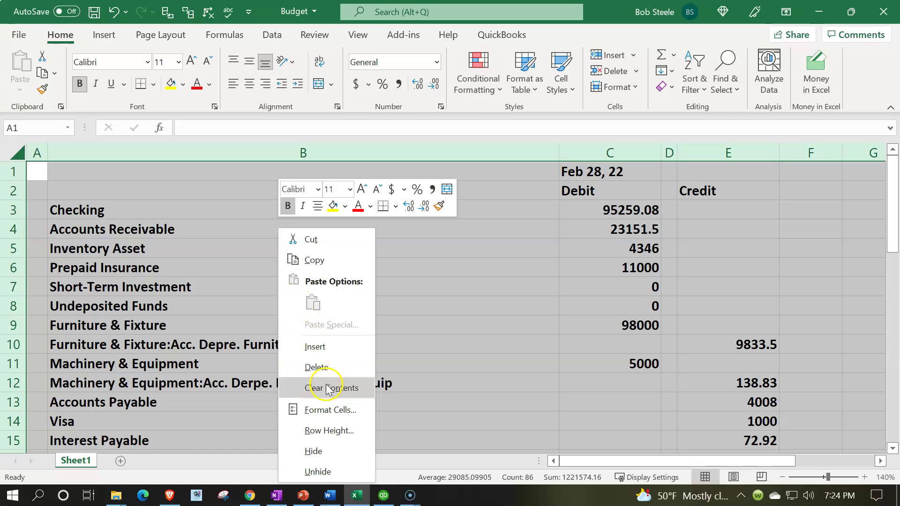
left_click(327, 408)
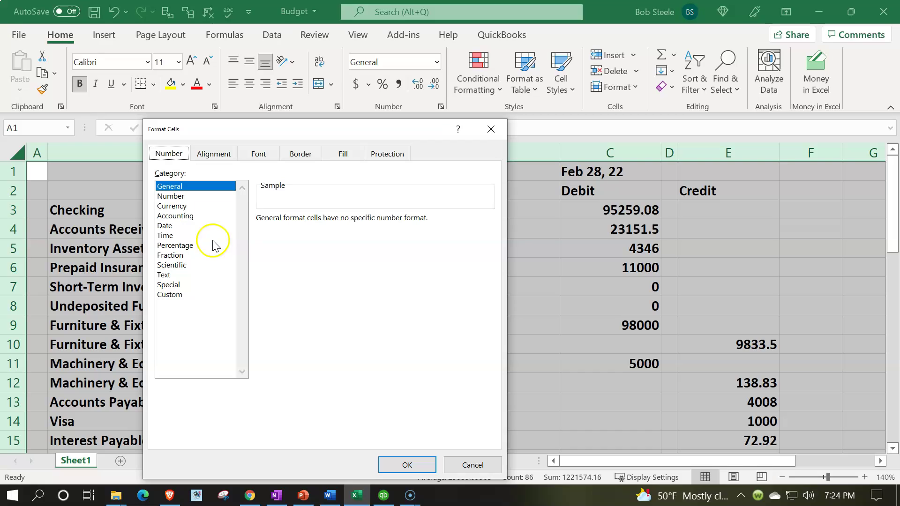
left_click(173, 205)
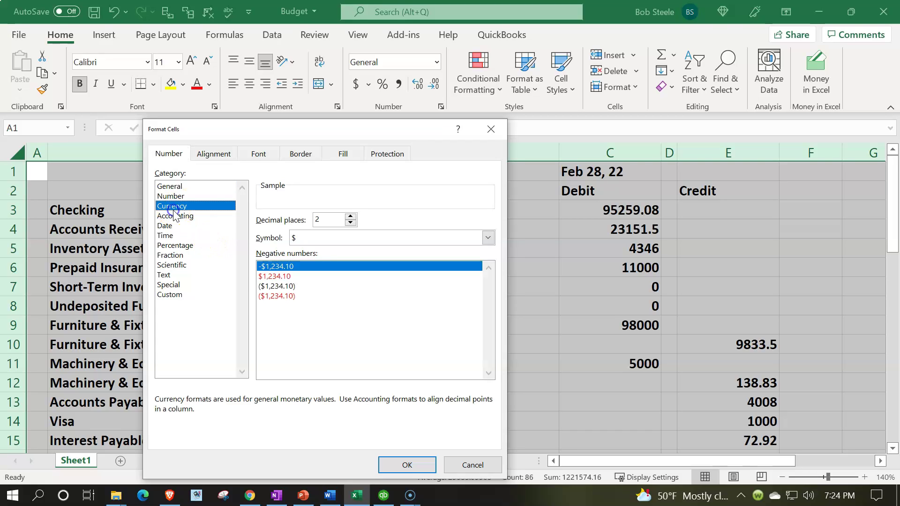
left_click(288, 298)
left_click(357, 239)
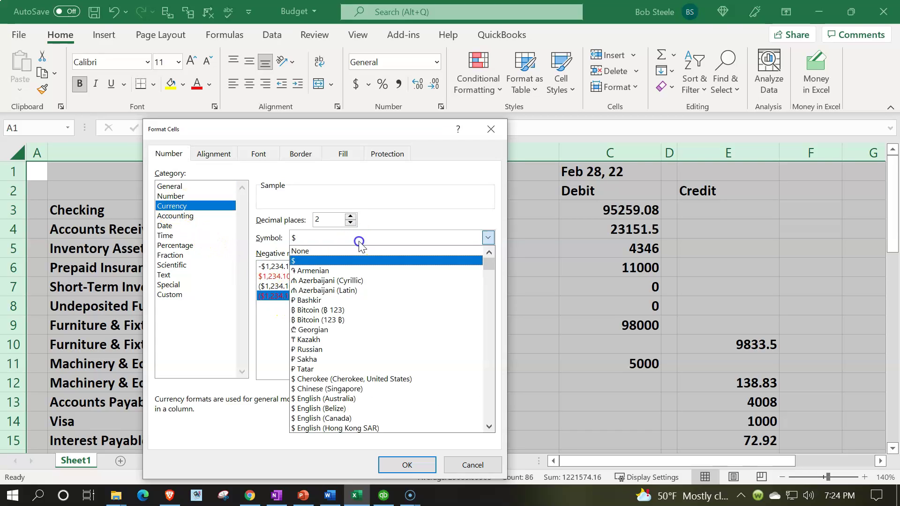
left_click(344, 251)
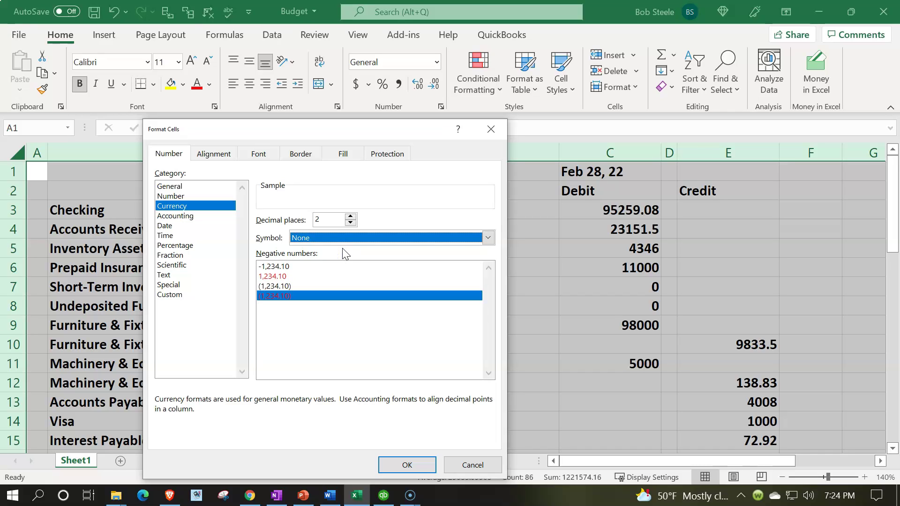
left_click(350, 223)
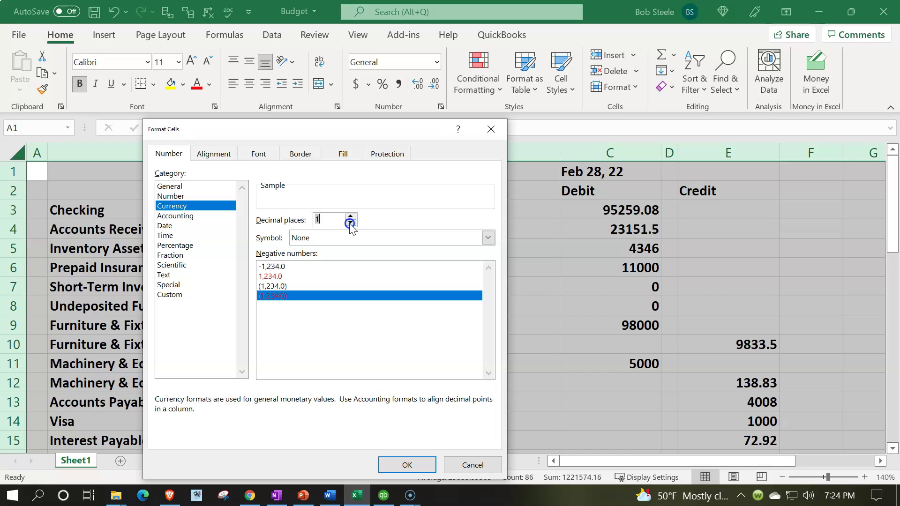
left_click(350, 223)
left_click(412, 465)
Step: Narrow column B to just fit the longest account name, bringing Debit and Credit amounts alongside
left_click(418, 376)
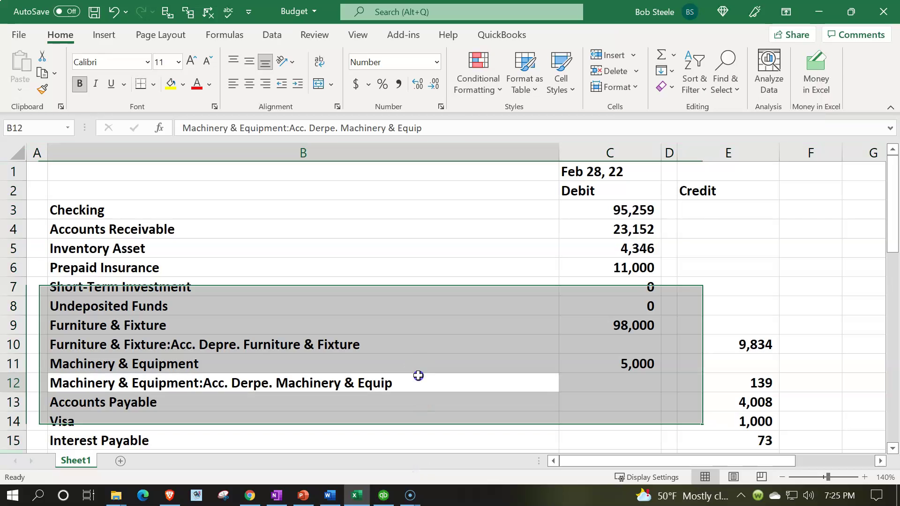
scroll(457, 347, "down", 5)
scroll(457, 346, "up", 5)
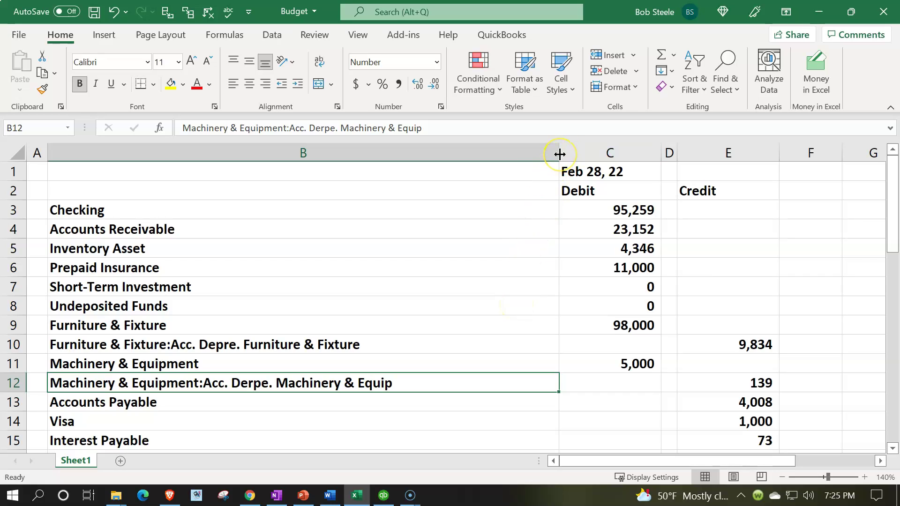
left_click_drag(560, 155, 525, 161)
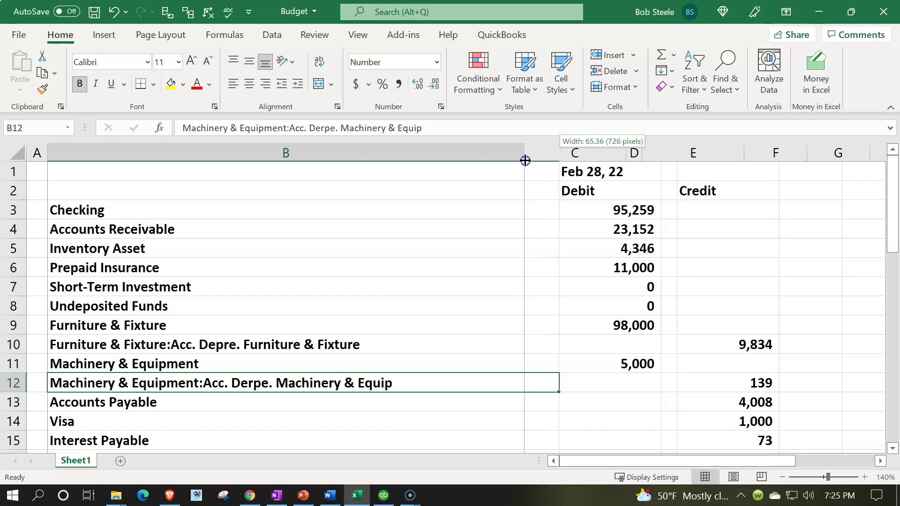
left_click_drag(525, 160, 406, 173)
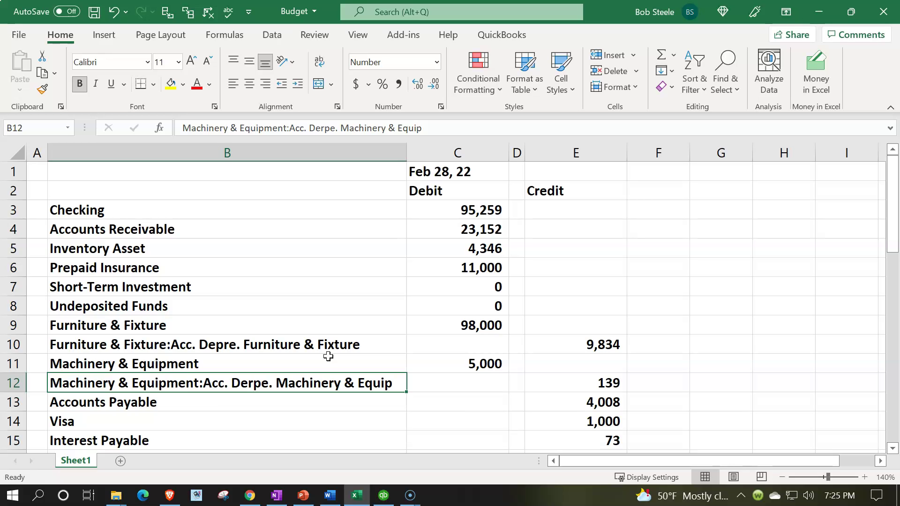
Step: Delete rows 1–2 holding the date and Debit/Credit headings
scroll(328, 356, "down", 4)
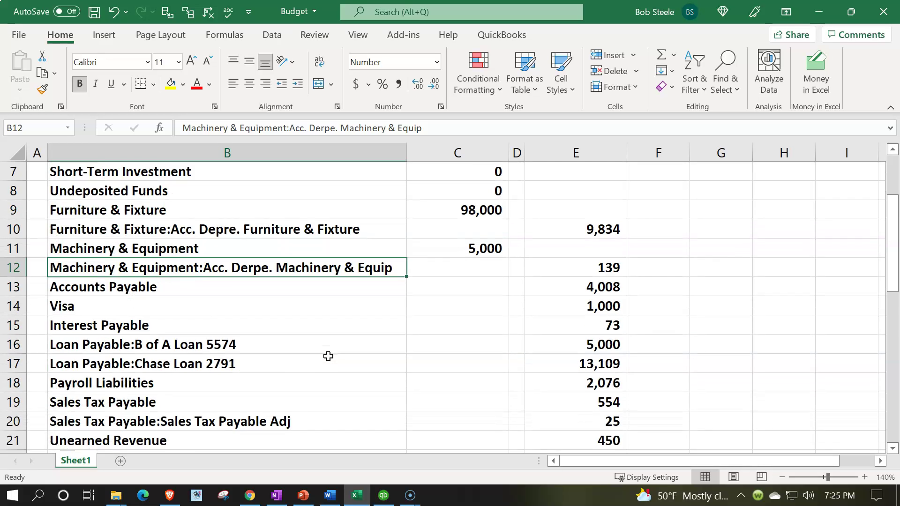
scroll(329, 357, "down", 4)
scroll(328, 356, "up", 8)
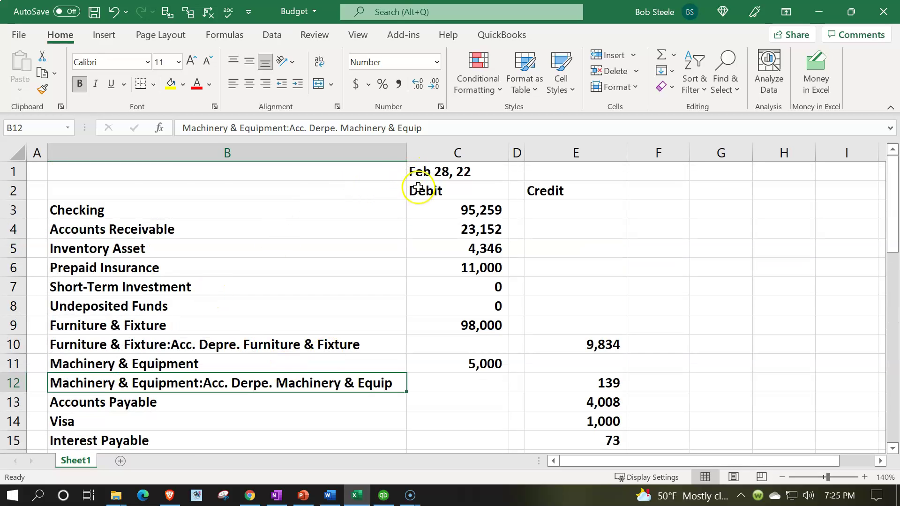
left_click_drag(16, 172, 15, 190)
right_click(68, 177)
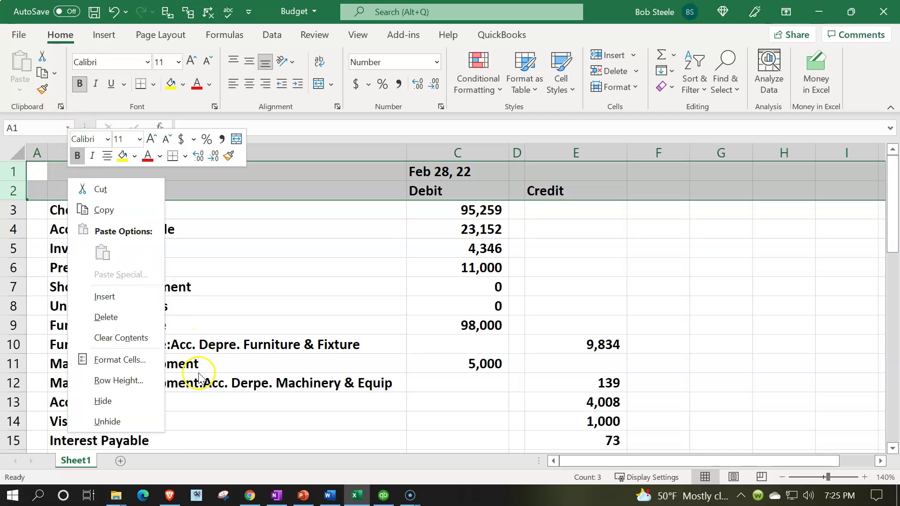
left_click(111, 323)
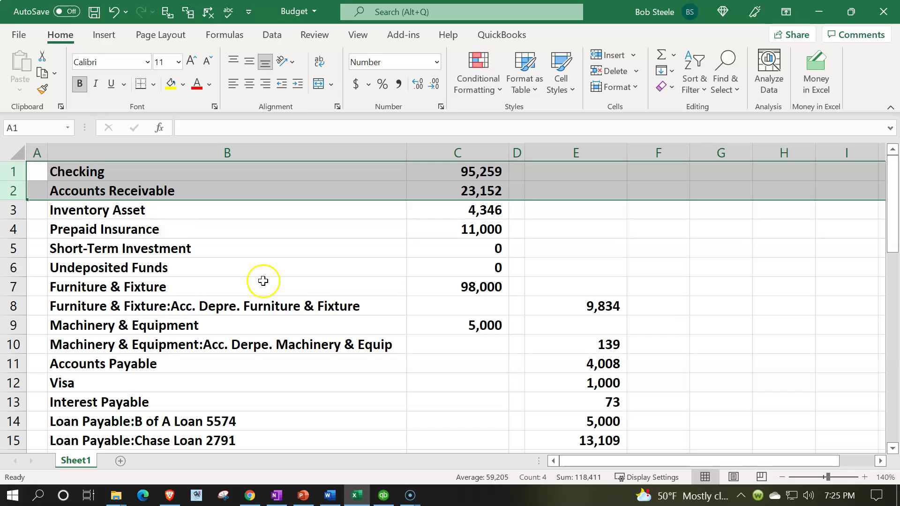
left_click(261, 282)
Step: Delete the empty column A so account names move into column A
left_click(38, 153)
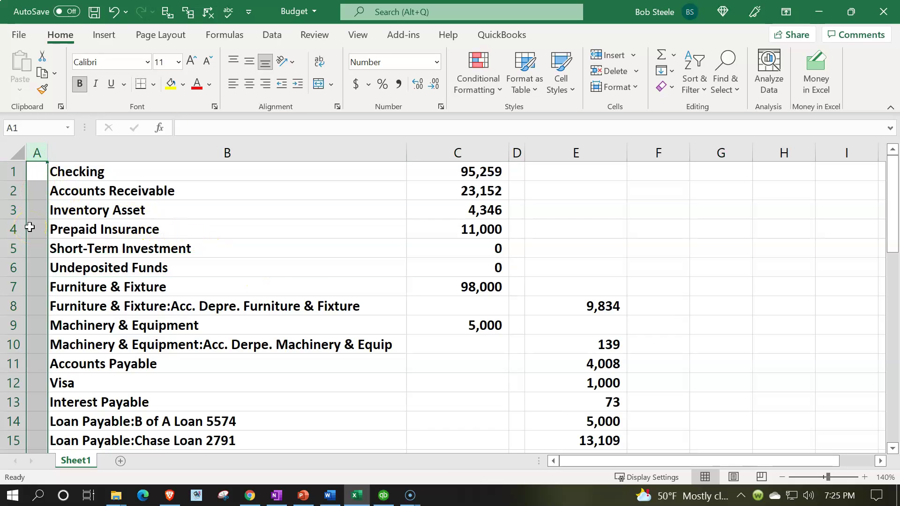
left_click(40, 152)
right_click(41, 201)
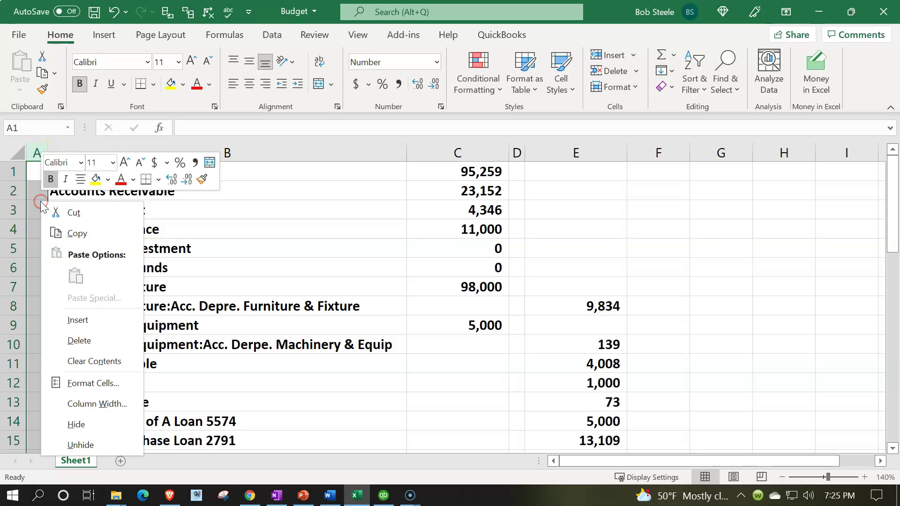
left_click(104, 349)
Step: Delete rows 1–24, Checking through Owners Equity, so Equipment Rental Income heads the list
scroll(103, 346, "down", 11)
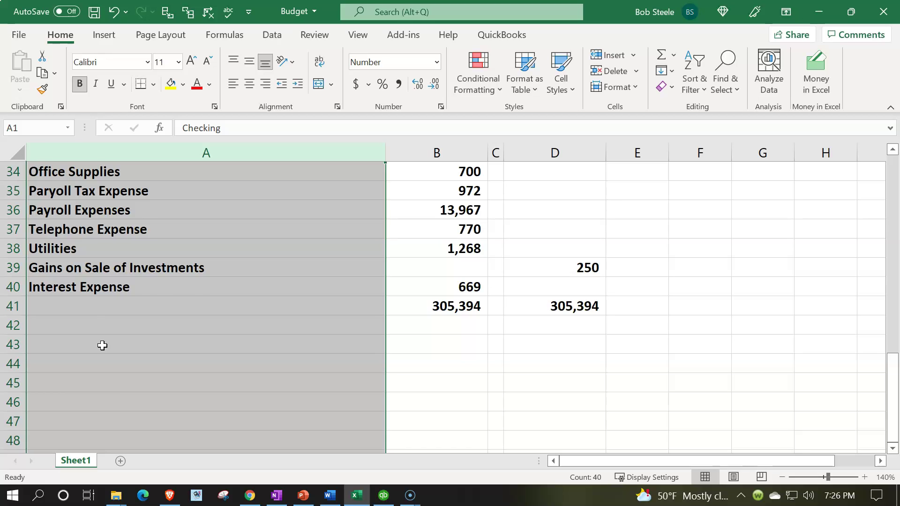
scroll(102, 346, "up", 7)
scroll(102, 345, "up", 4)
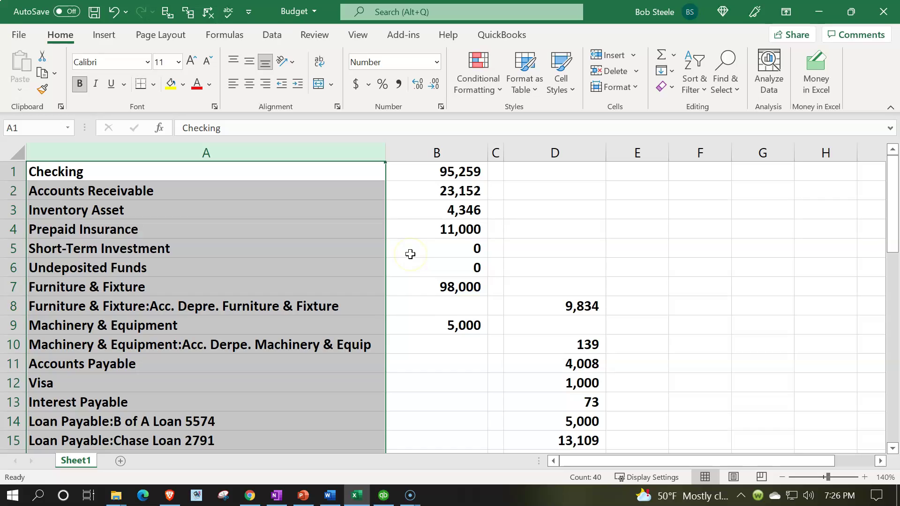
scroll(403, 259, "down", 1)
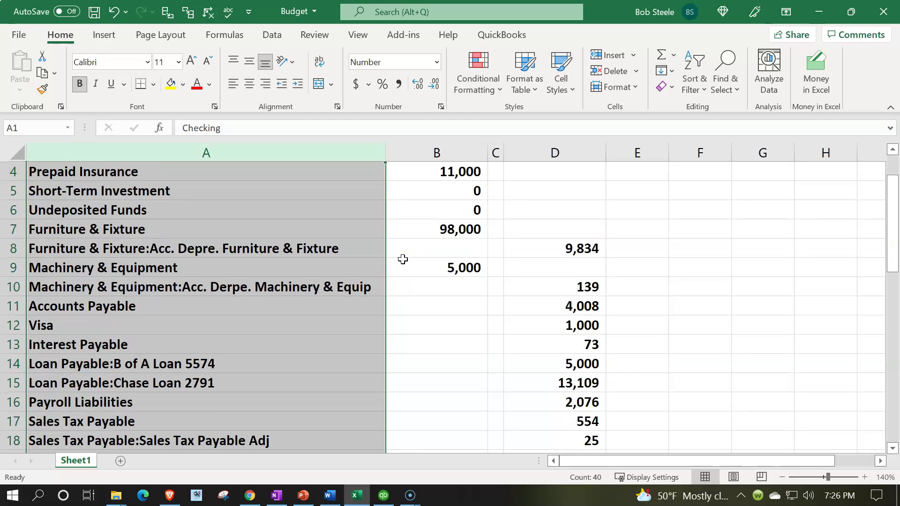
scroll(372, 323, "down", 1)
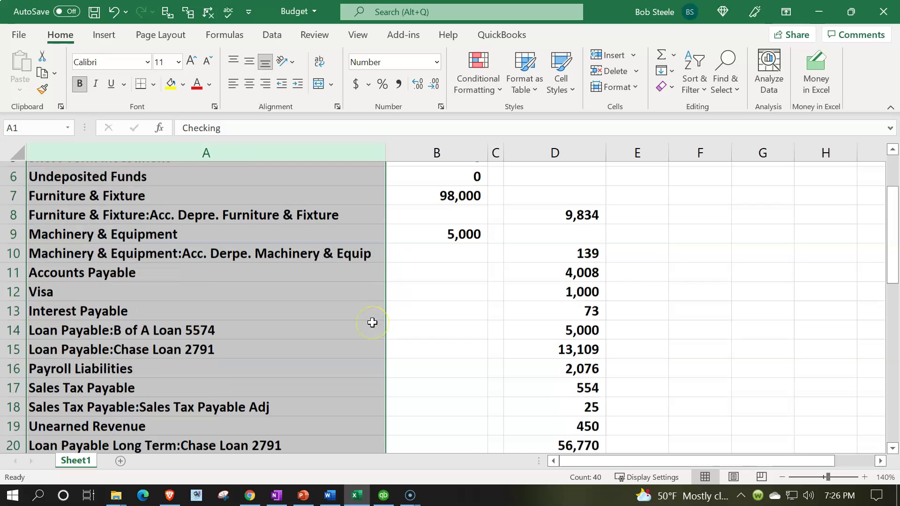
scroll(372, 322, "down", 1)
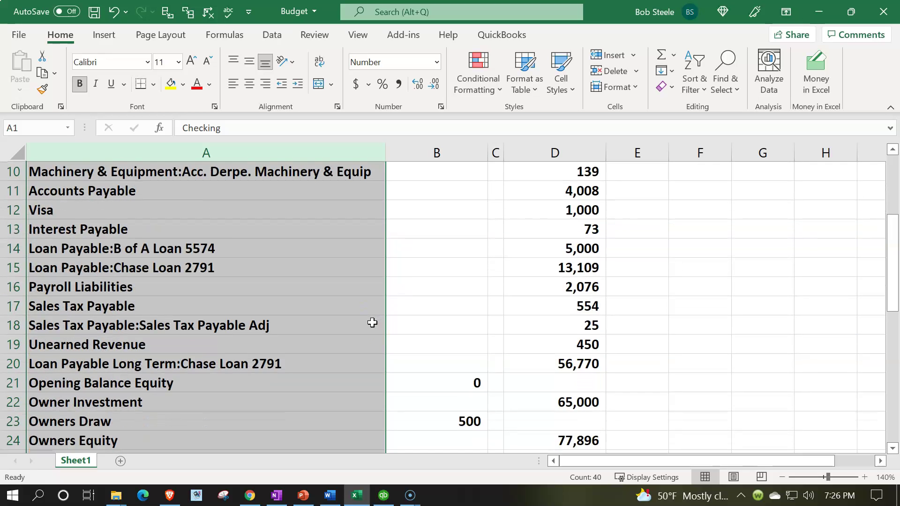
scroll(372, 323, "down", 3)
left_click(78, 305)
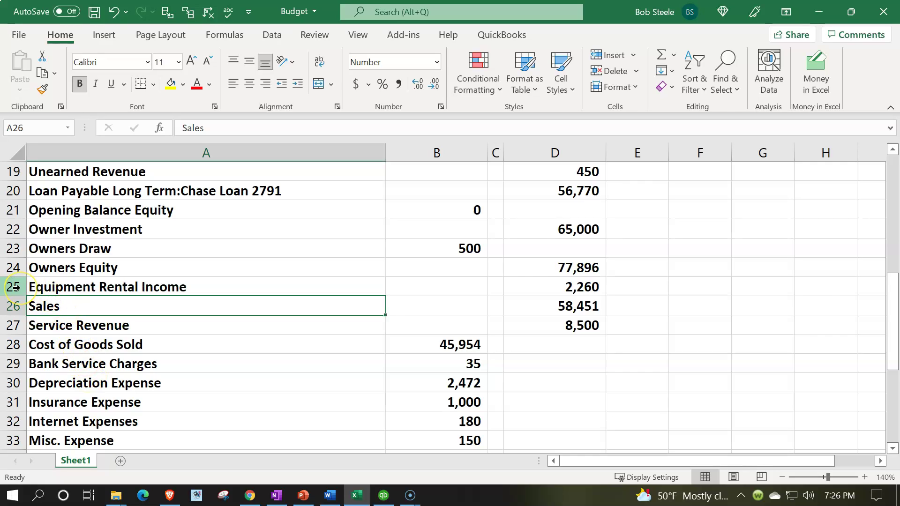
left_click(14, 268)
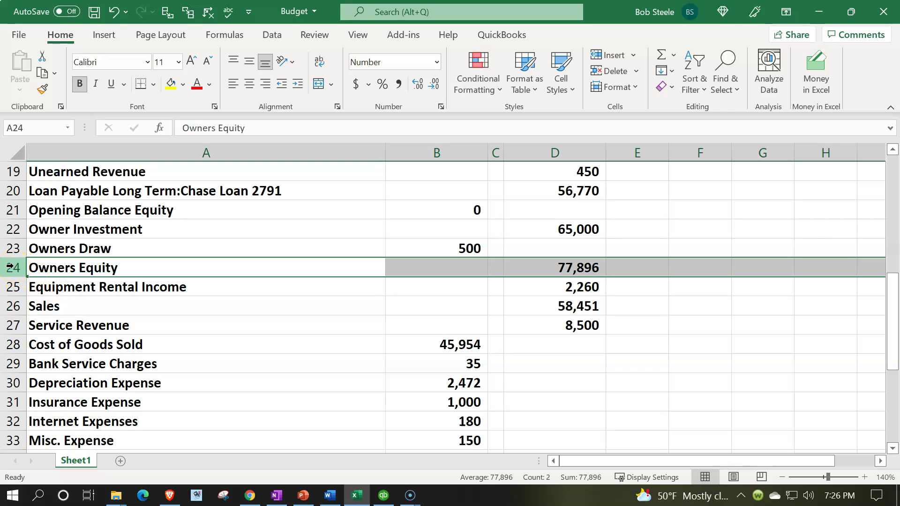
left_click_drag(10, 266, 13, 266)
left_click_drag(13, 266, 4, 120)
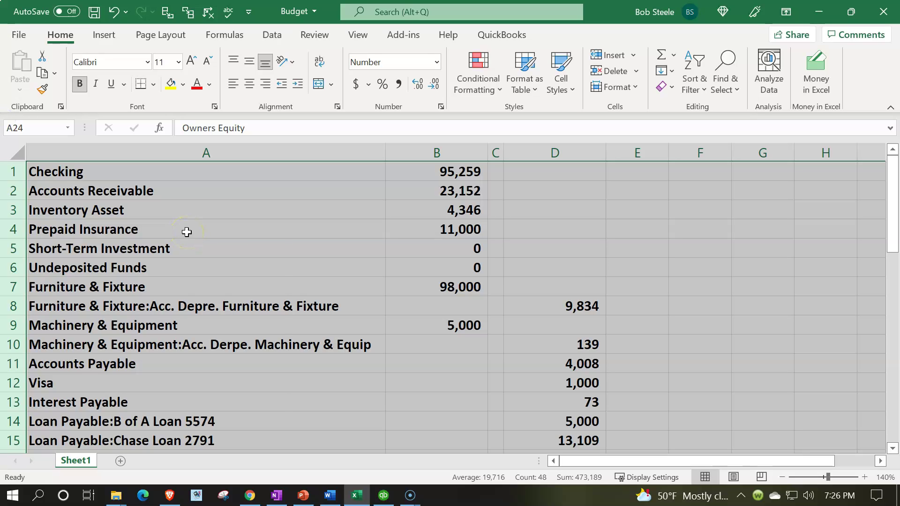
right_click(186, 232)
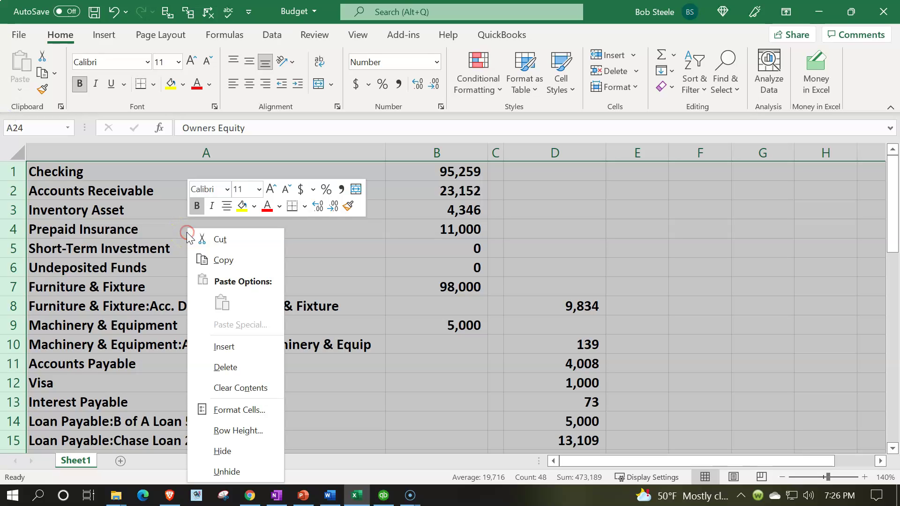
left_click(225, 367)
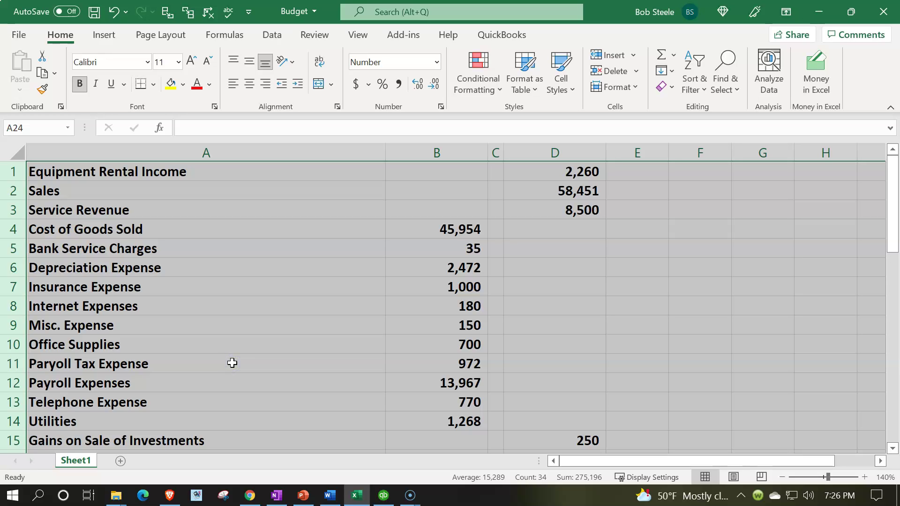
left_click(232, 363)
Step: Copy B4:B17, Cost of Goods Sold through the 68,137 total, with F4 as destination
scroll(232, 303, "down", 2)
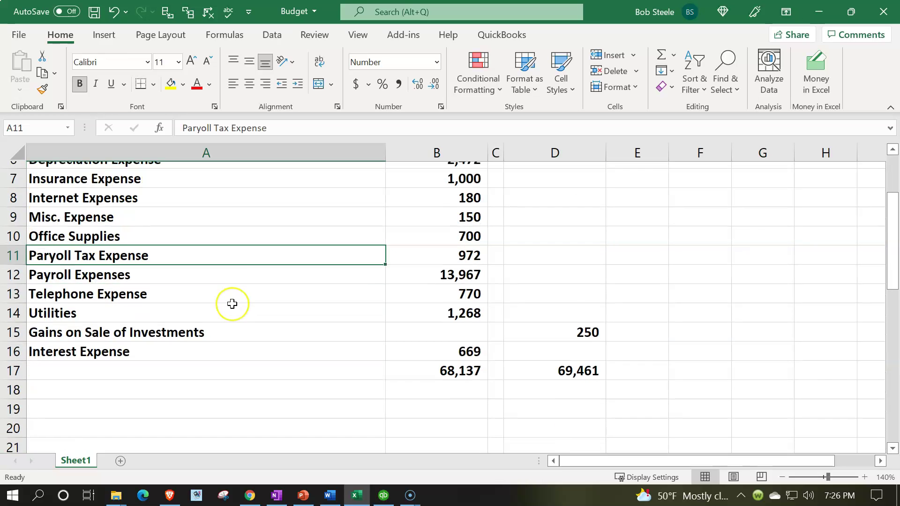
scroll(232, 304, "down", 1)
scroll(233, 303, "up", 3)
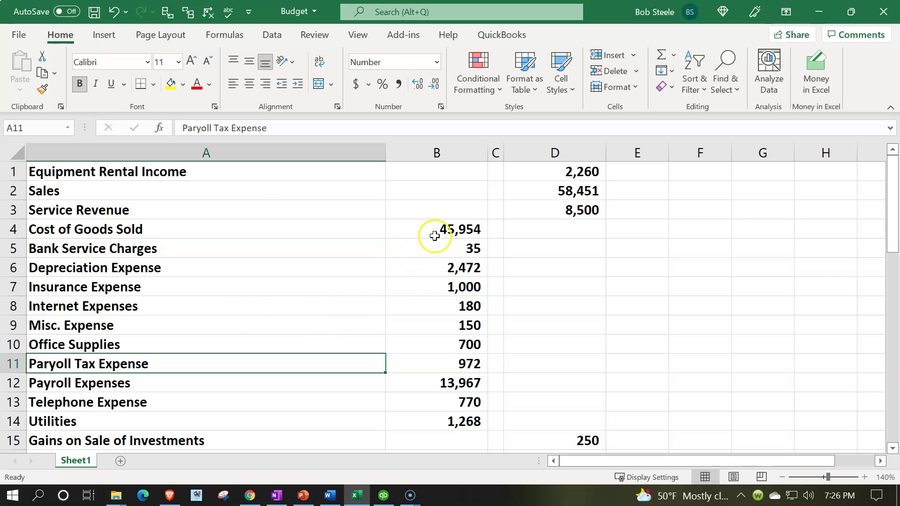
scroll(435, 235, "down", 2)
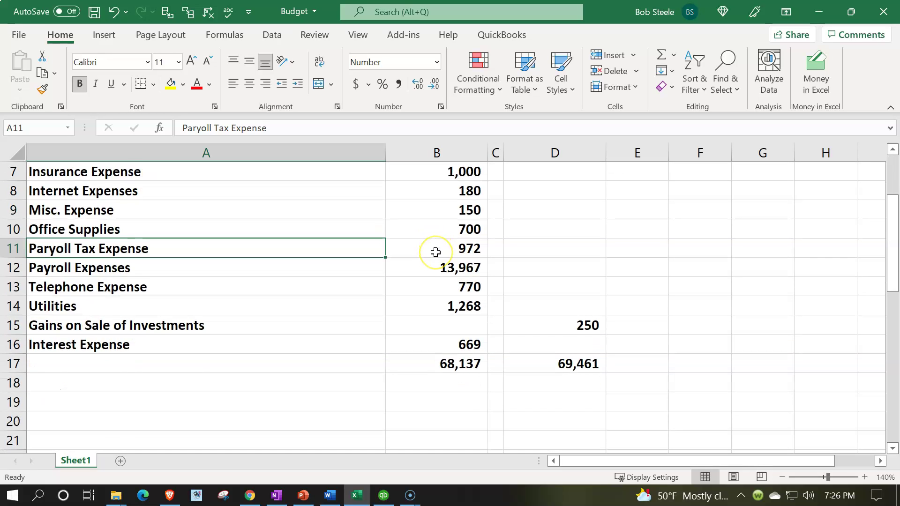
scroll(436, 252, "up", 1)
scroll(436, 252, "up", 2)
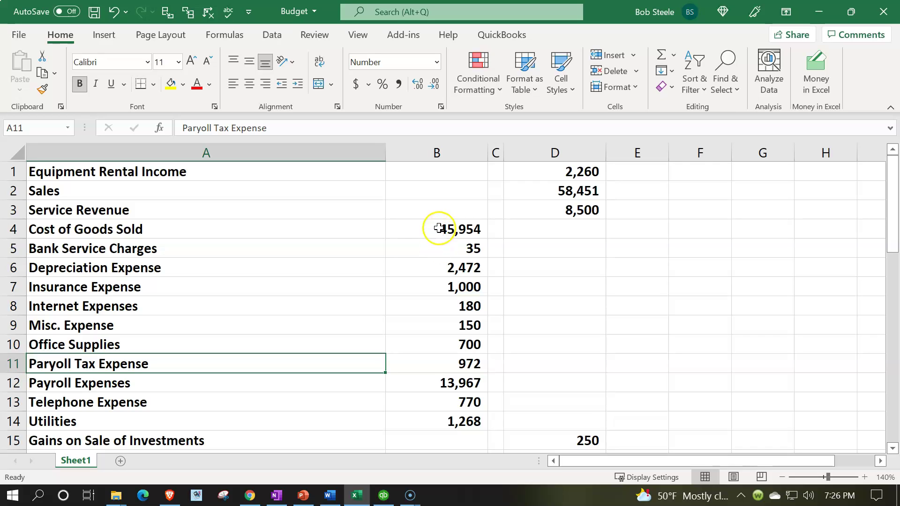
left_click_drag(439, 229, 457, 454)
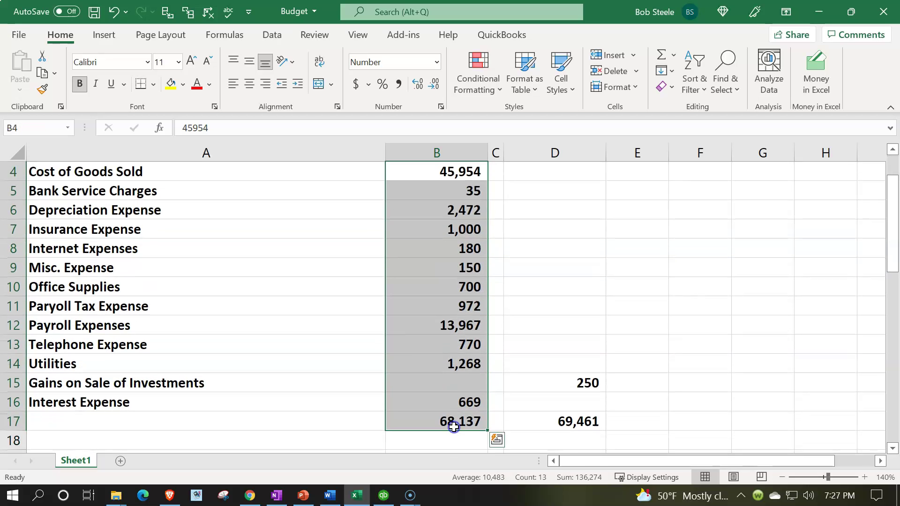
key("ctrl+c")
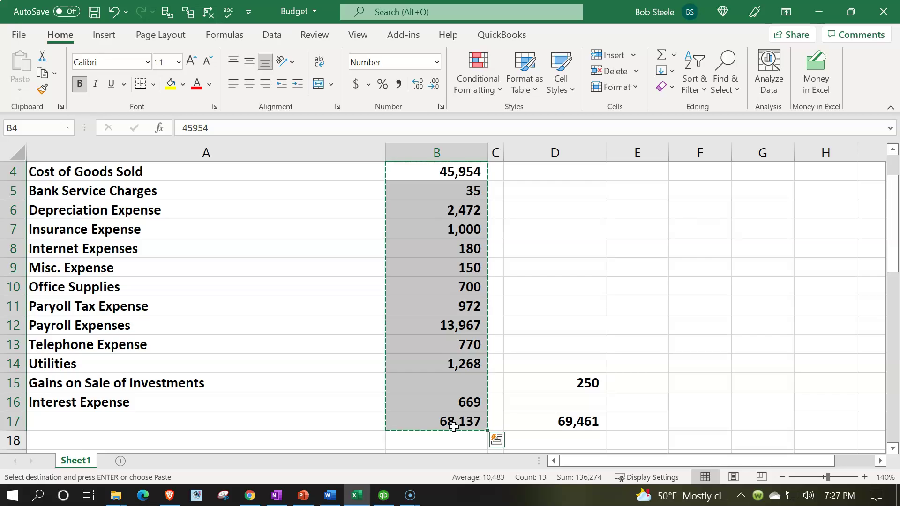
scroll(451, 422, "up", 1)
left_click(694, 232)
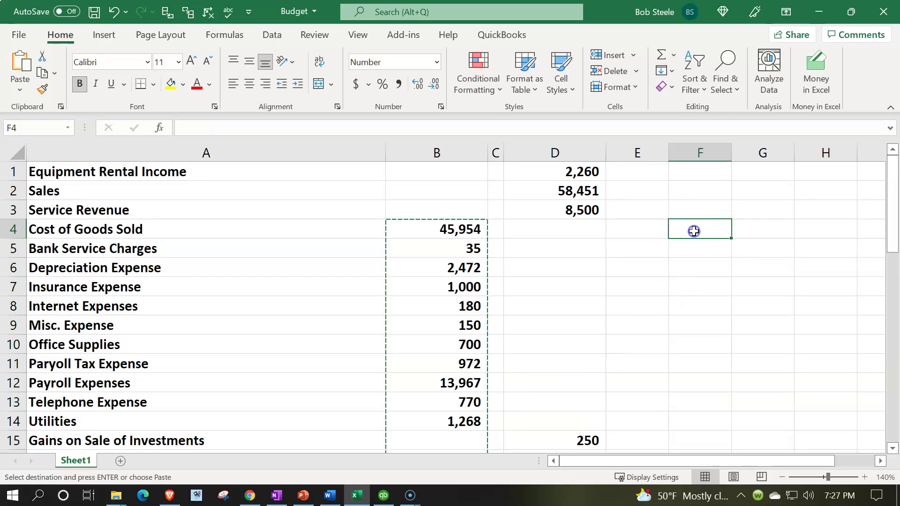
Step: Paste the copied expenses into F4 using Paste Special with the Subtract operation
right_click(693, 230)
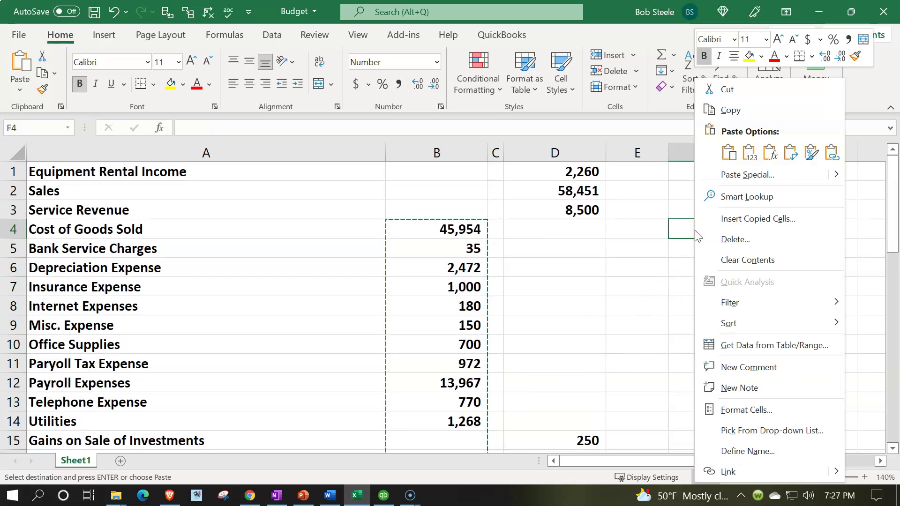
left_click(734, 178)
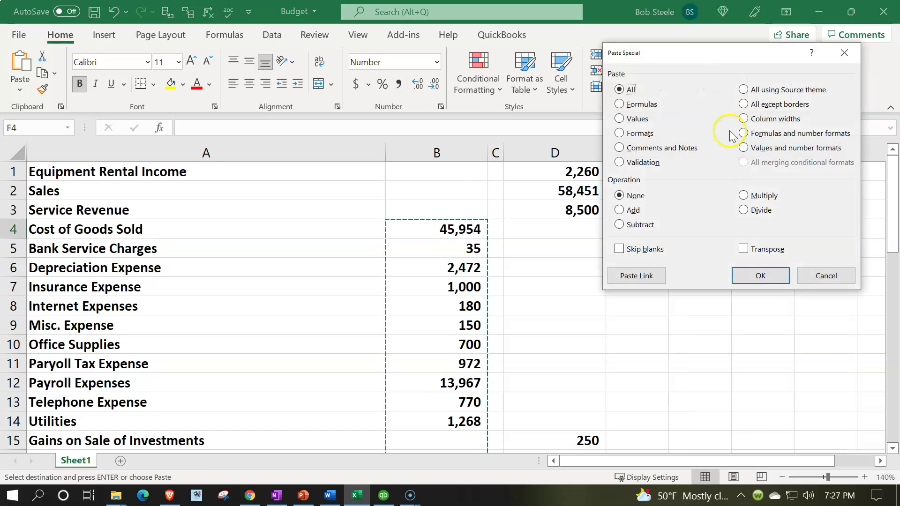
left_click(621, 225)
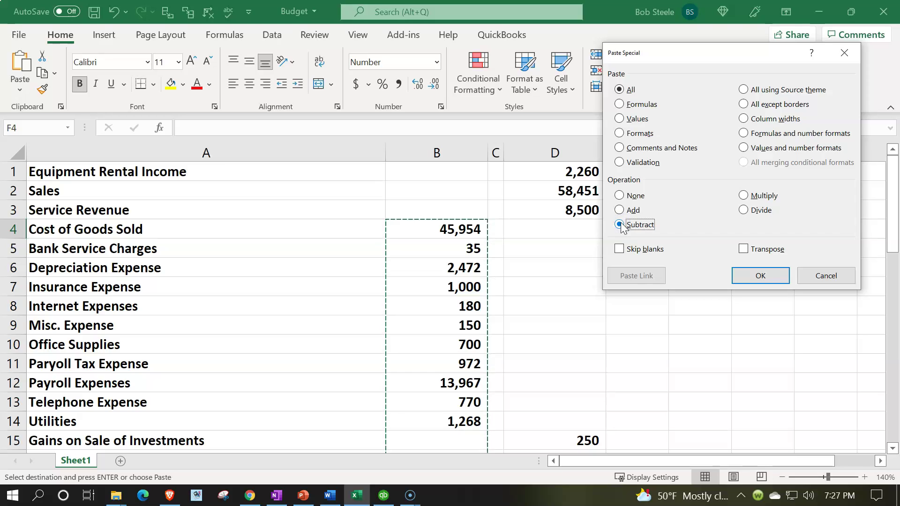
left_click(745, 275)
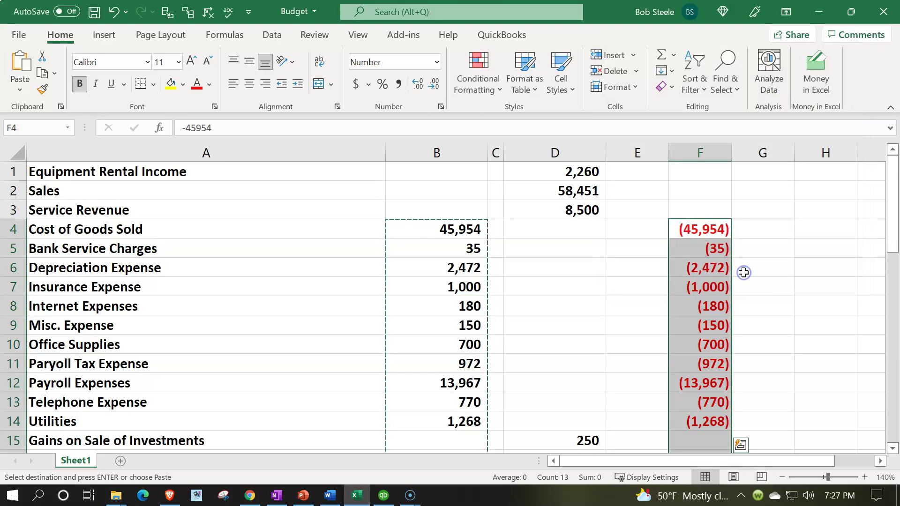
Step: Delete the pasted total from F17, leaving Interest Expense (669) last
scroll(744, 273, "down", 2)
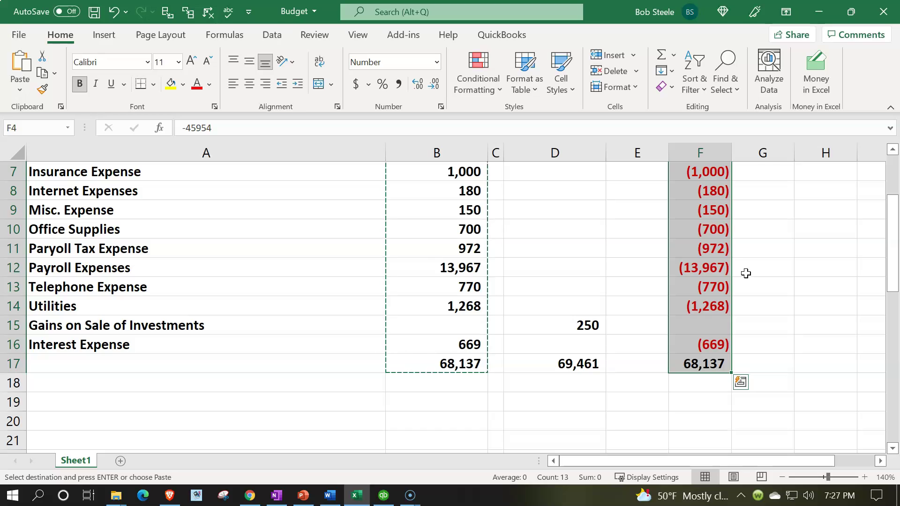
left_click(706, 356)
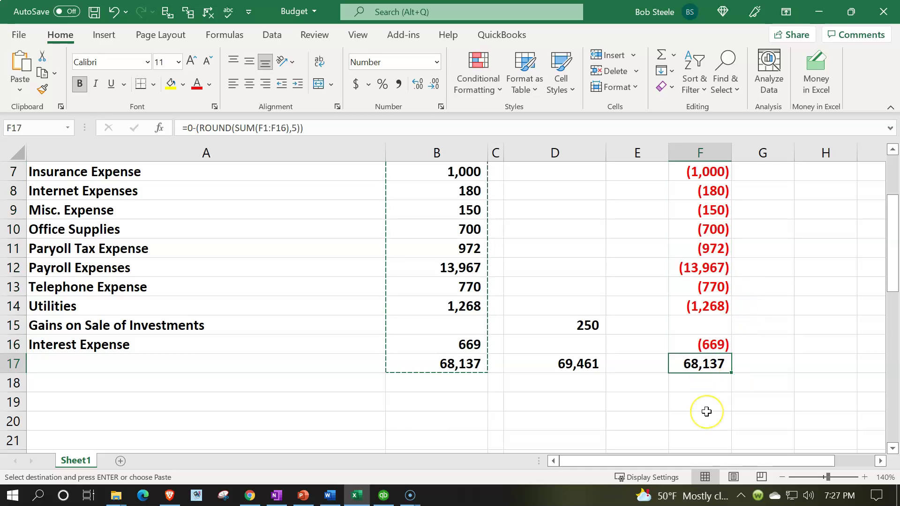
key("Delete")
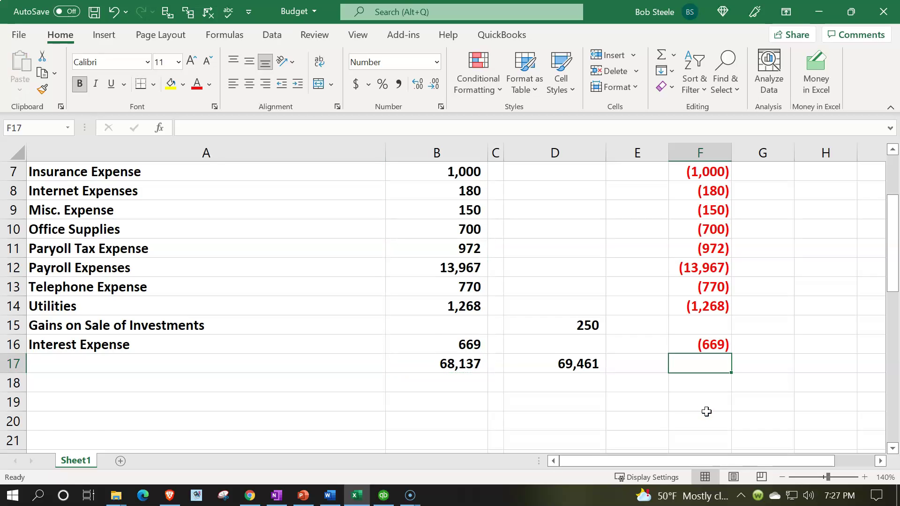
Step: Copy the negative expenses F4:F16 and paste them over the column B expenses at B4
scroll(707, 412, "up", 2)
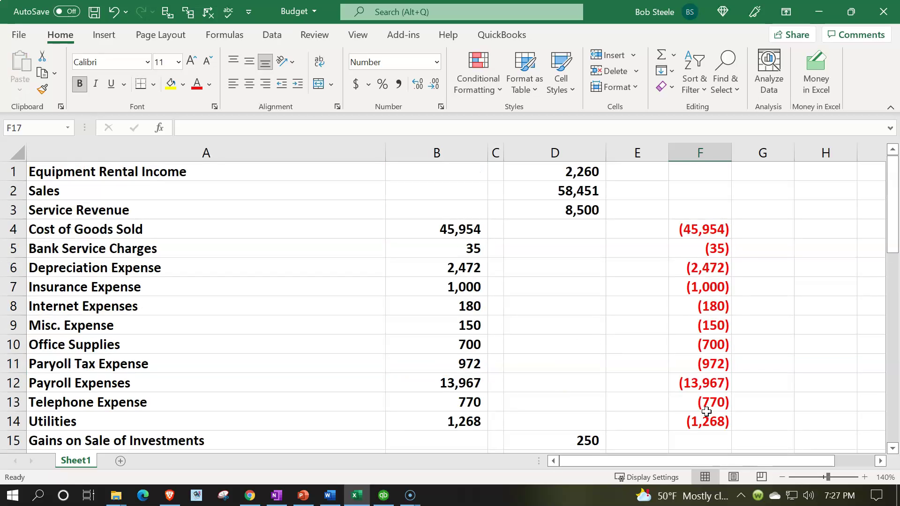
left_click_drag(710, 229, 695, 341)
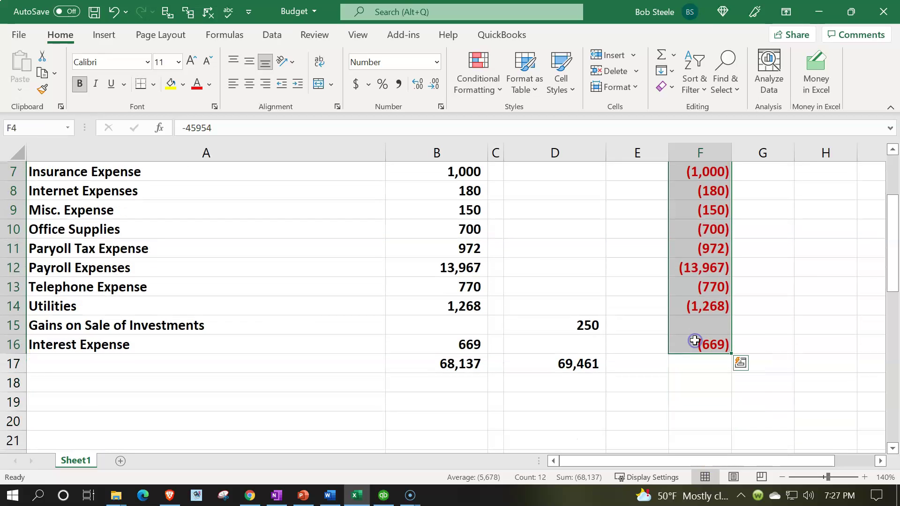
key("ctrl+c")
scroll(673, 386, "up", 1)
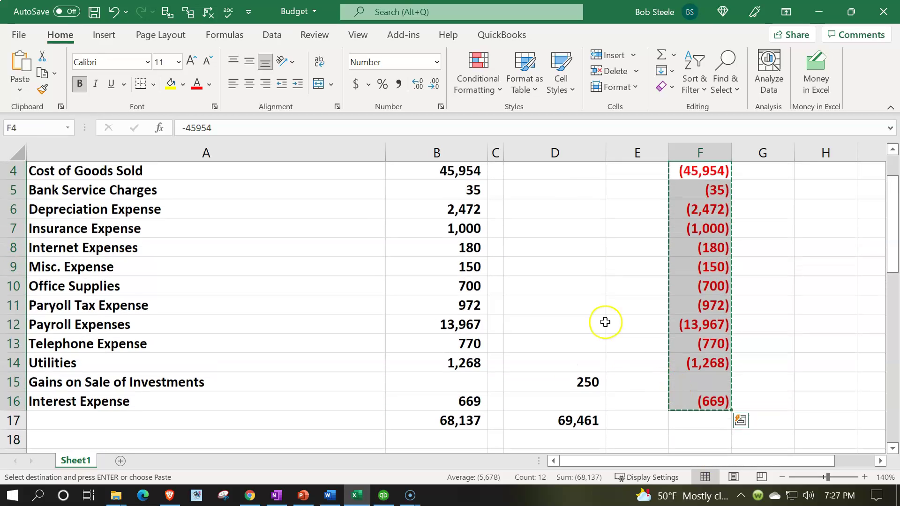
scroll(602, 322, "up", 1)
left_click(461, 224)
key("ctrl+v")
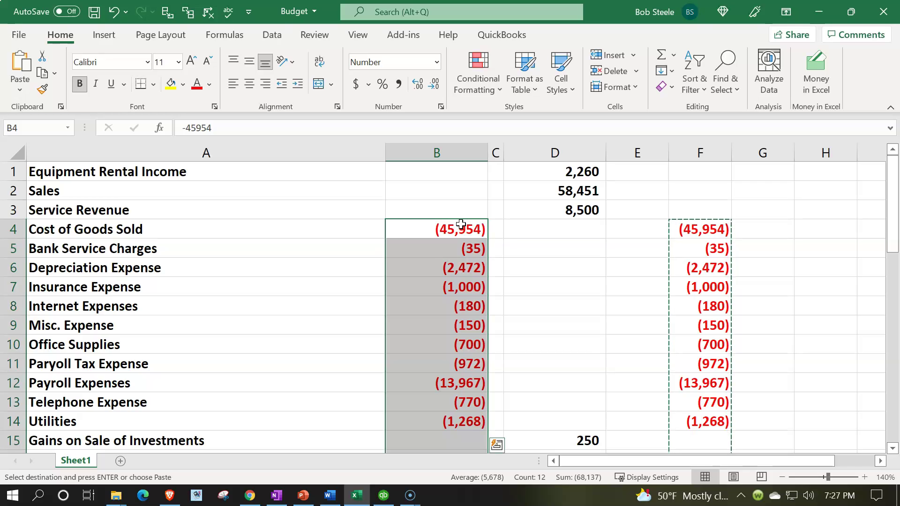
Step: Clear the helper values F4:F16 and the old totals across B17:D17
scroll(681, 261, "down", 2)
scroll(681, 260, "up", 1)
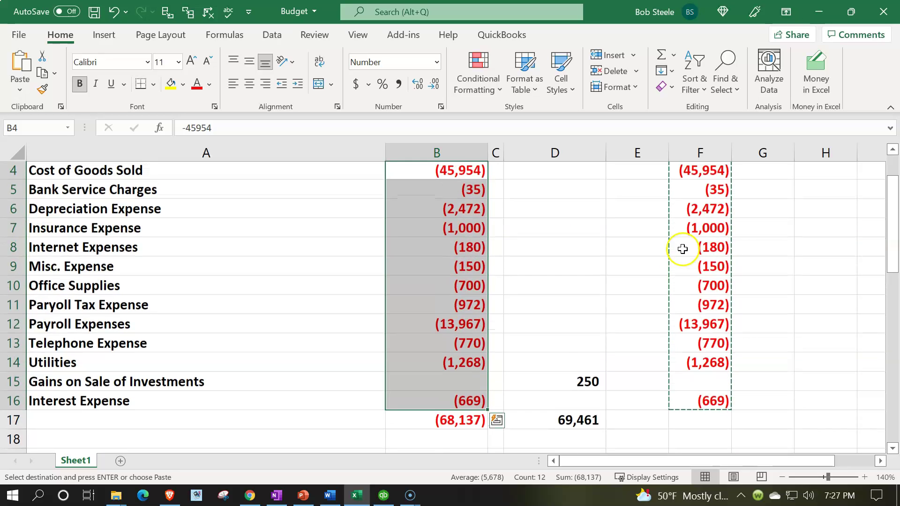
left_click(710, 176)
left_click_drag(710, 176, 719, 396)
key("Delete")
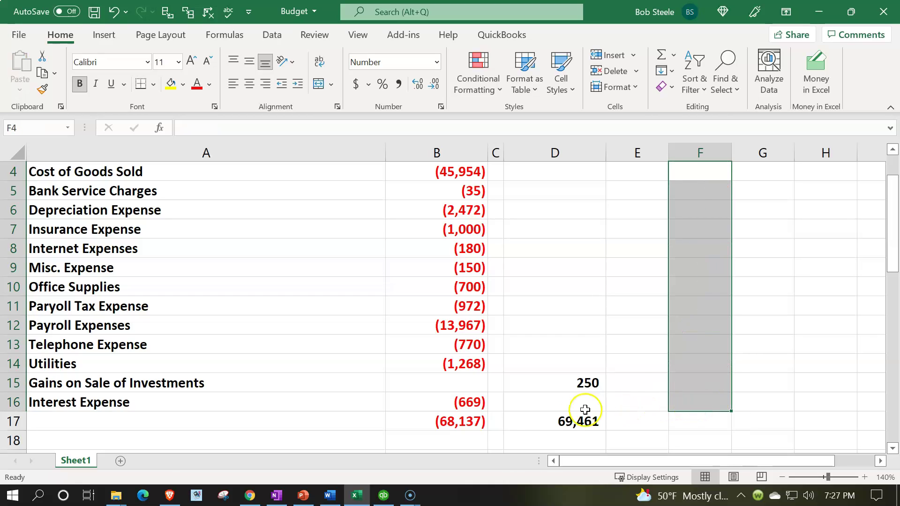
left_click_drag(463, 425, 534, 418)
key("Delete")
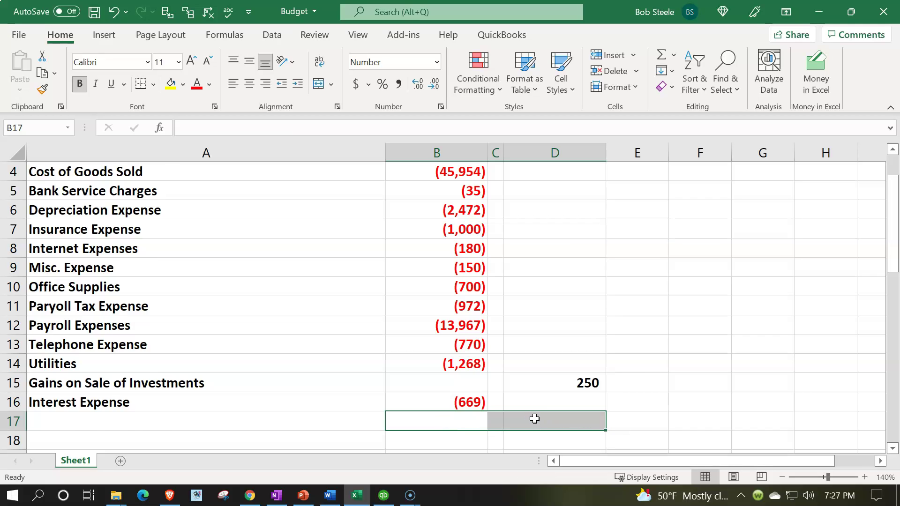
Step: Cut the three revenue amounts D1:D3 and paste them into B1
scroll(534, 418, "up", 1)
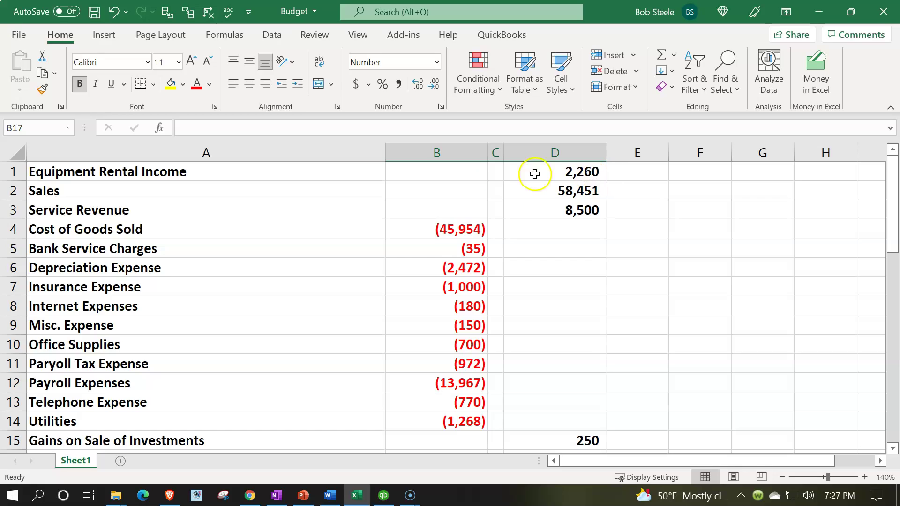
left_click(560, 171)
left_click_drag(560, 171, 563, 212)
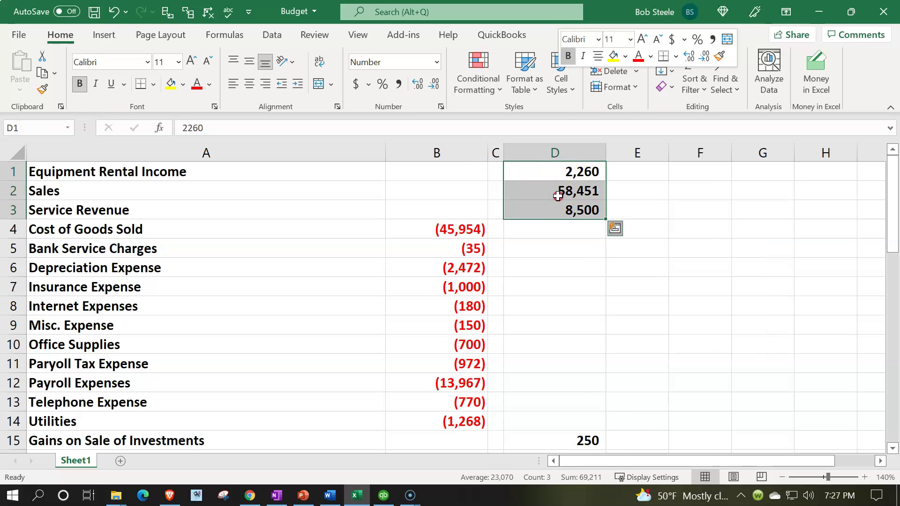
right_click(558, 193)
left_click(589, 96)
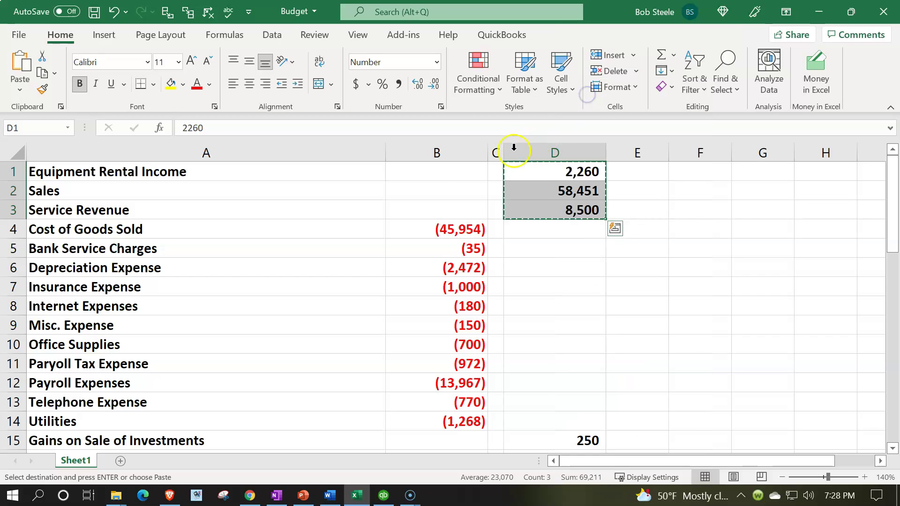
left_click(453, 173)
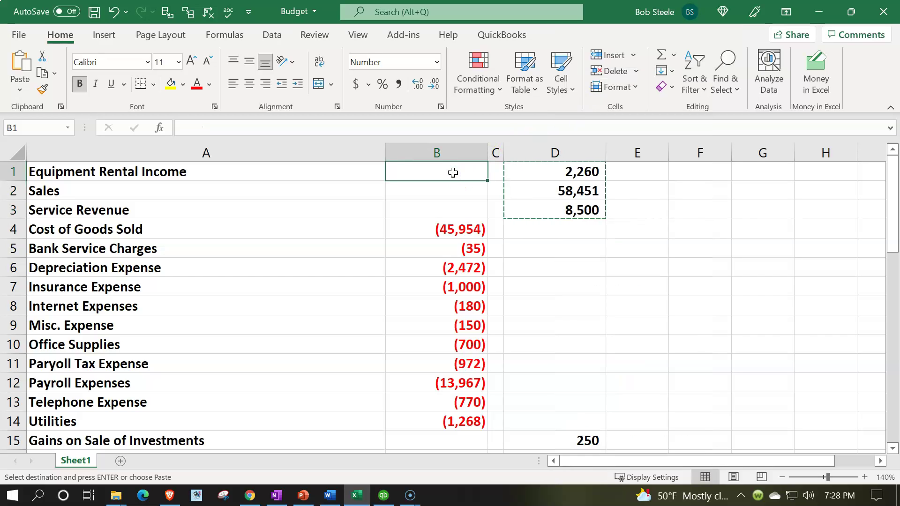
key("ctrl+v")
Step: Move the 250 investment gain from D15 to B15
scroll(586, 281, "down", 2)
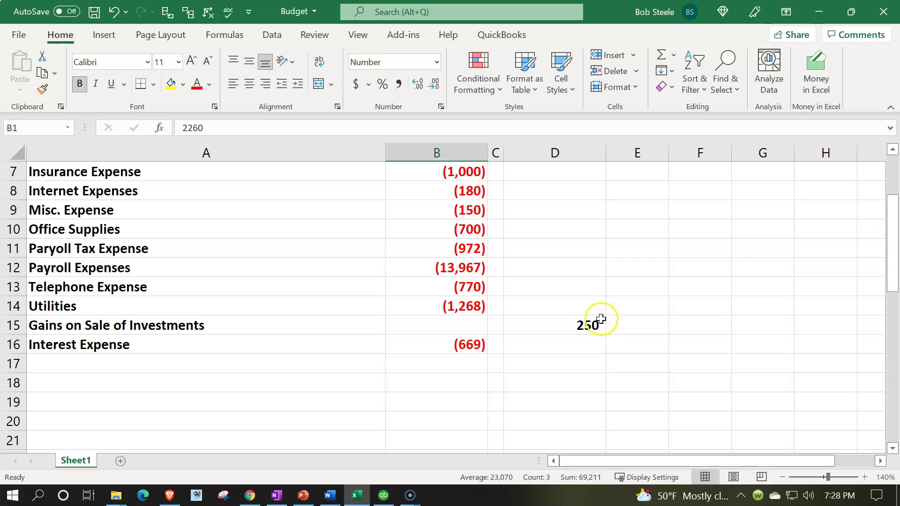
left_click(585, 327)
key("ctrl+x")
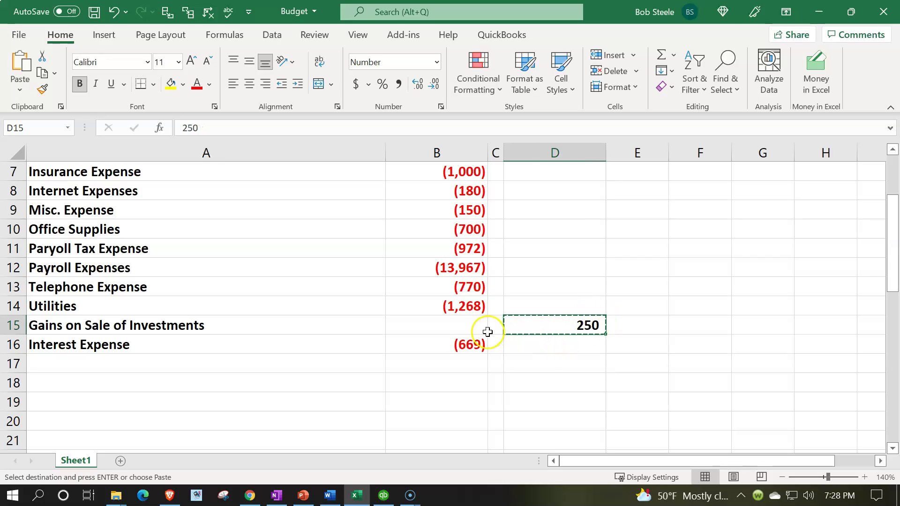
left_click(460, 328)
key("ctrl+v")
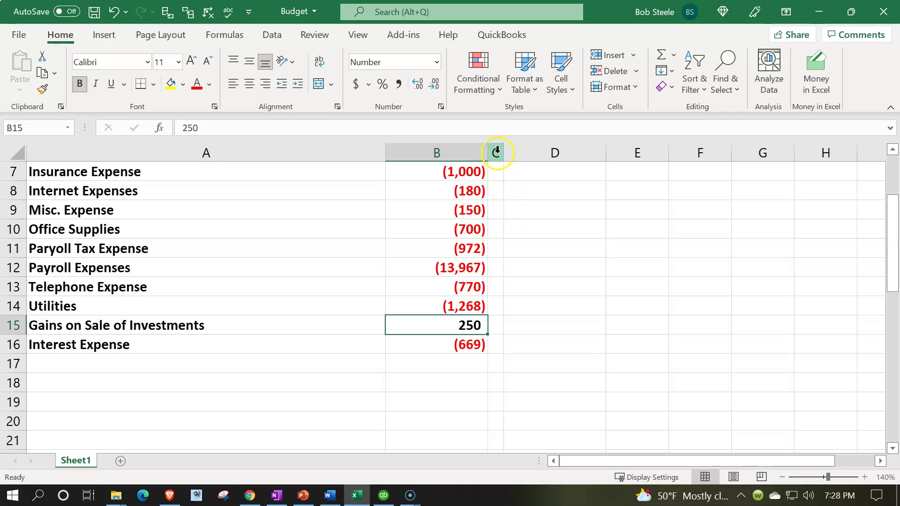
Step: Delete the emptied columns C through E
left_click_drag(498, 150, 665, 155)
right_click(577, 326)
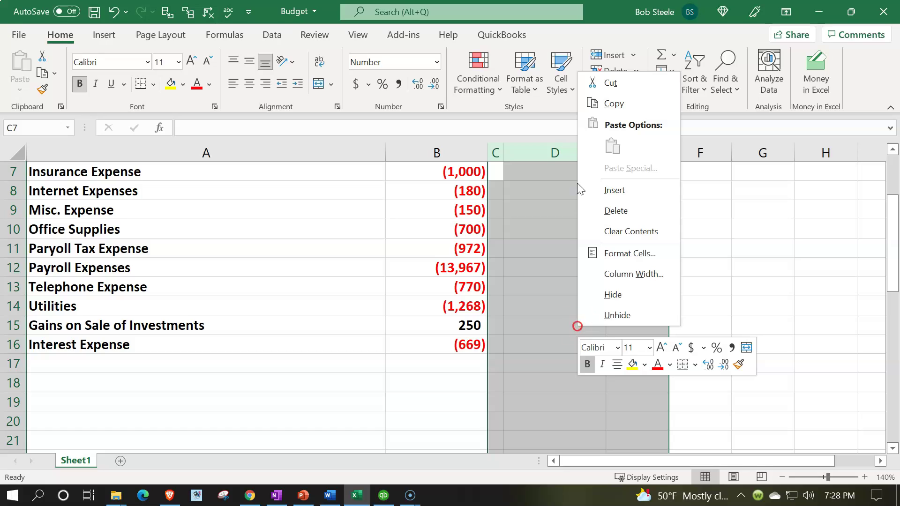
left_click(609, 212)
left_click(527, 363)
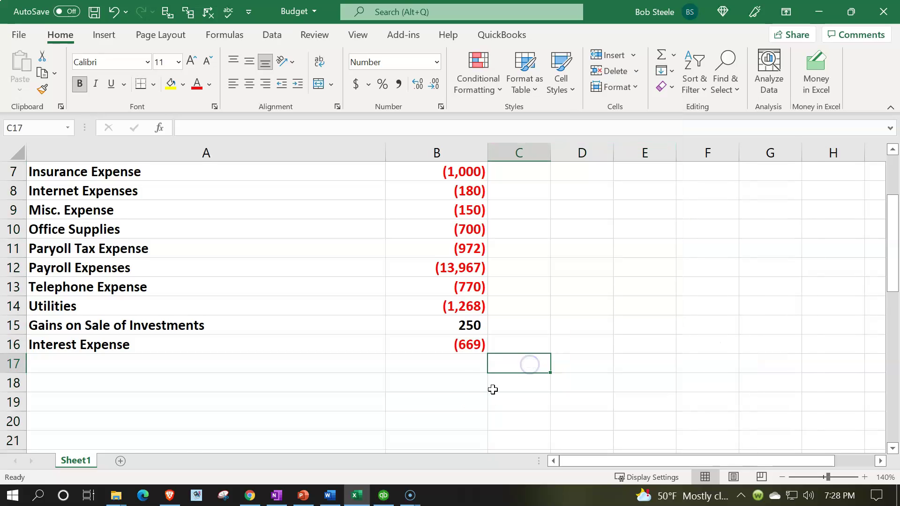
Step: Narrow column A to the account names and column B to the amounts
scroll(492, 389, "up", 2)
left_click_drag(487, 147, 465, 150)
scroll(268, 406, "down", 2)
scroll(319, 243, "up", 2)
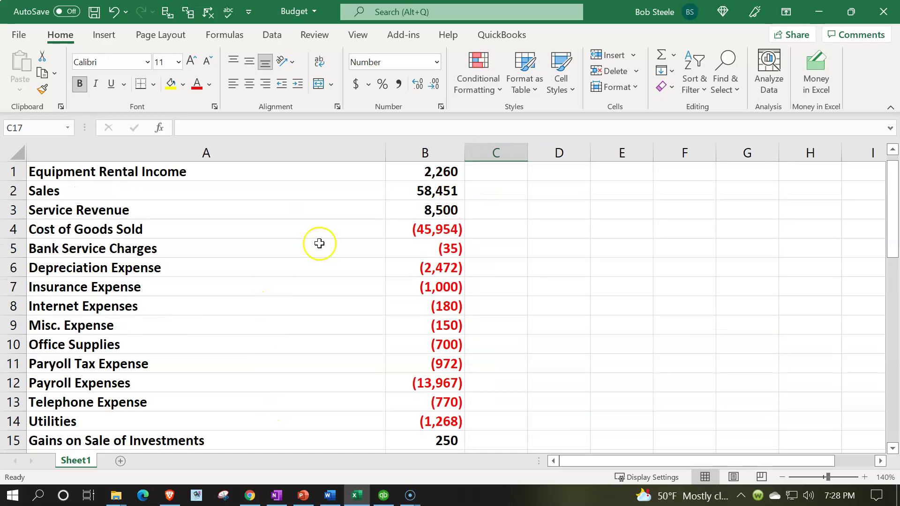
left_click_drag(385, 154, 234, 170)
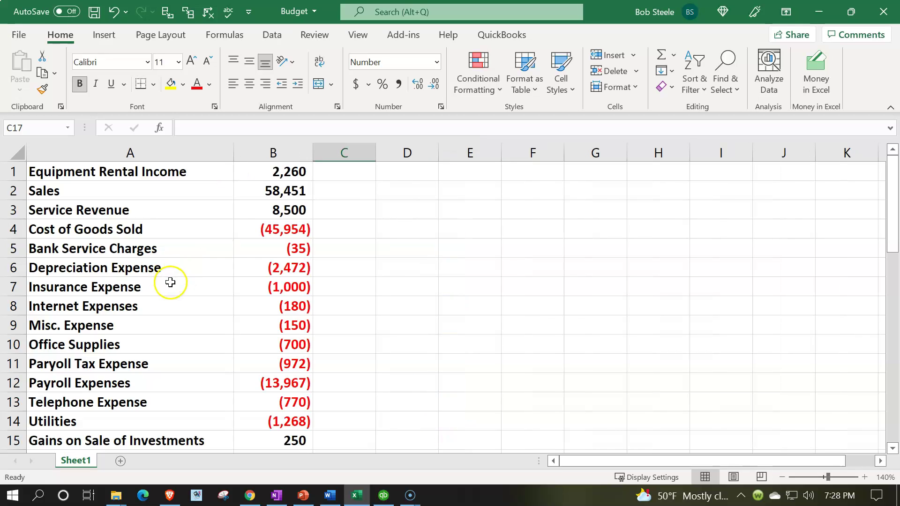
scroll(170, 282, "down", 1)
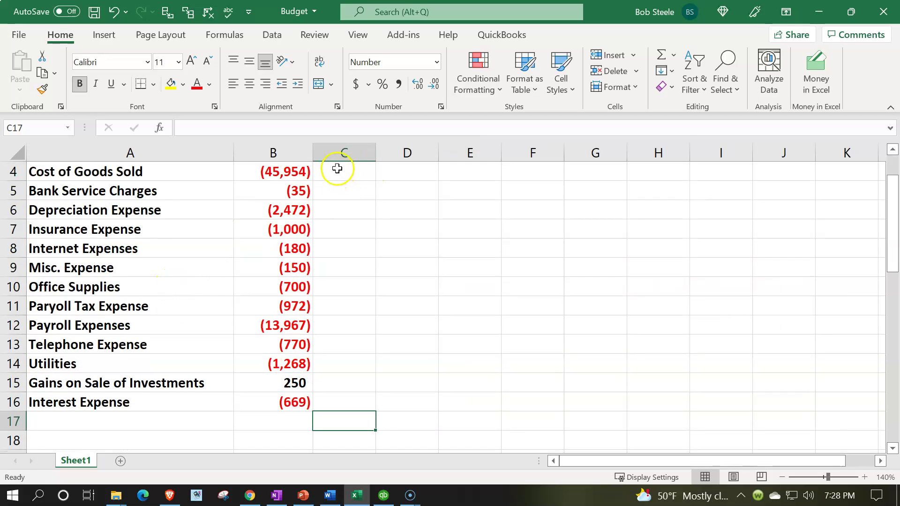
left_click_drag(316, 149, 304, 149)
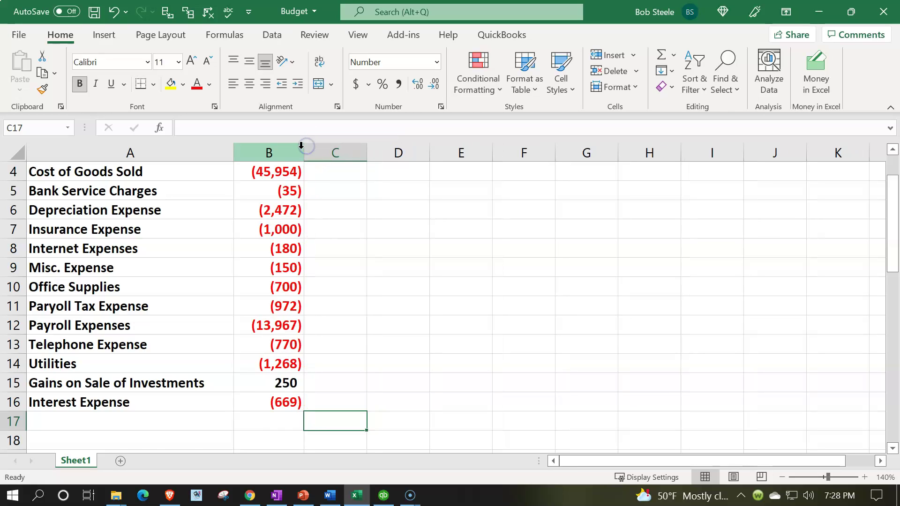
Step: Add 'Net income' in A17 with =SUM(B1:B16) beside it, totalling 1,324
left_click(95, 417)
type("N")
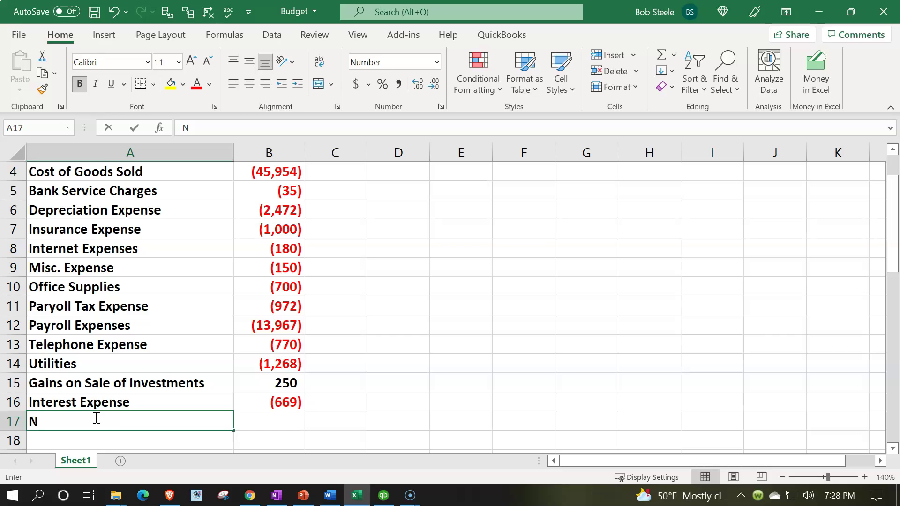
type("et income")
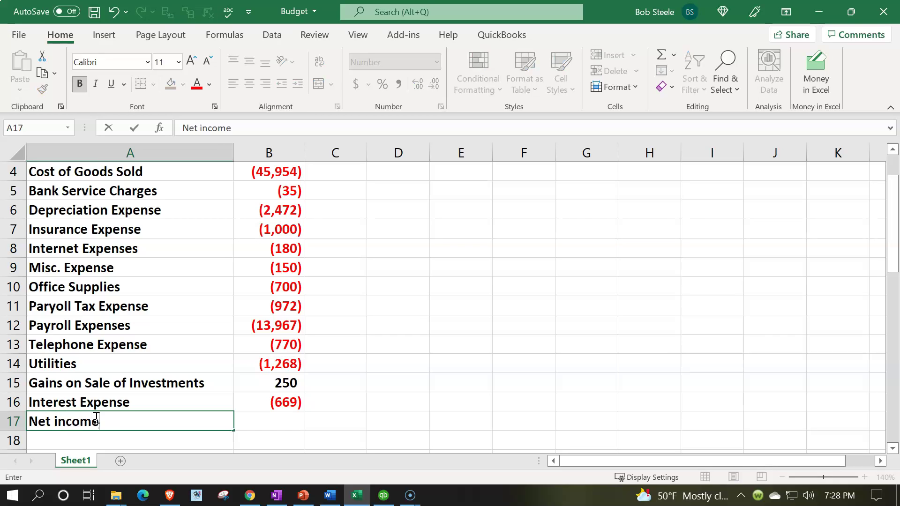
key("Tab")
type("=sum(")
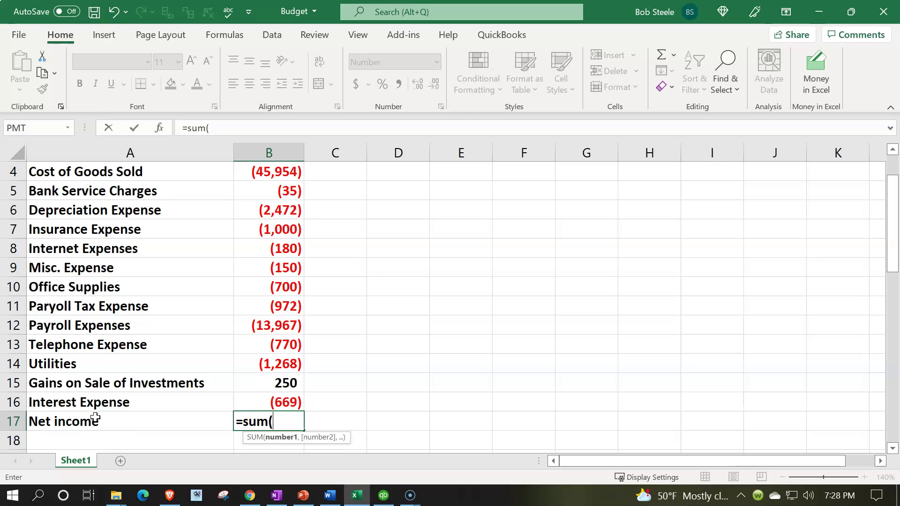
key("Up")
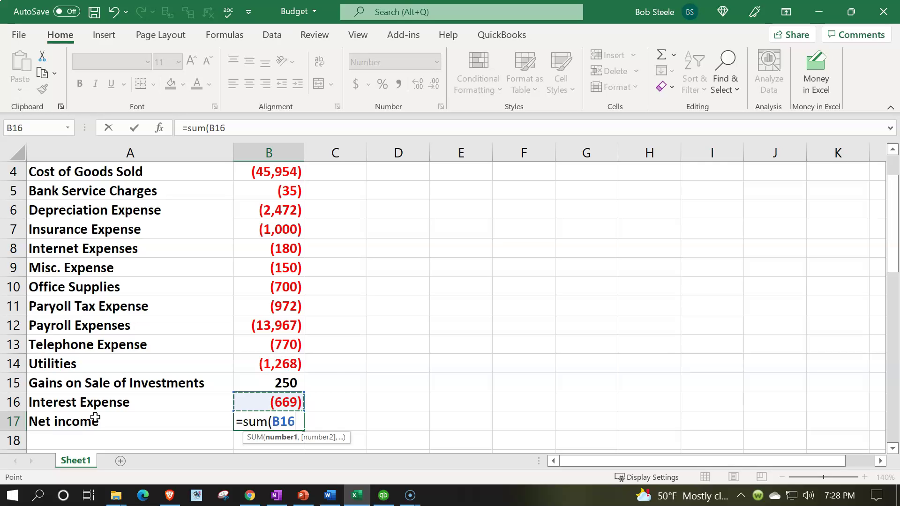
key("shift+Up")
key("shift+Up")
key("shift+Up")
key("shift+Up")
key("shift+Up")
key("shift+Up")
key("shift+Up")
key("shift+Up")
key("shift+Up")
key("shift+Up")
key("shift+Up")
key("shift+Up")
key("shift+Up")
key("shift+Up")
key("shift+Up")
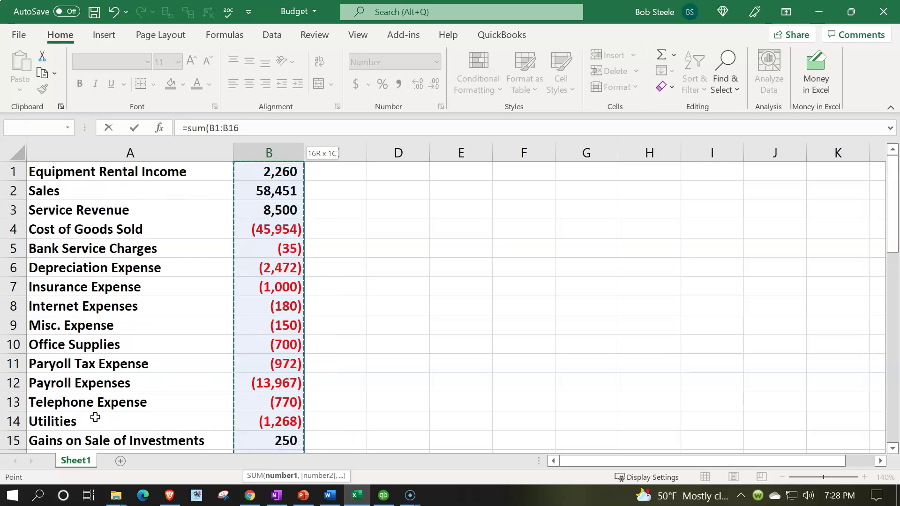
key("Return")
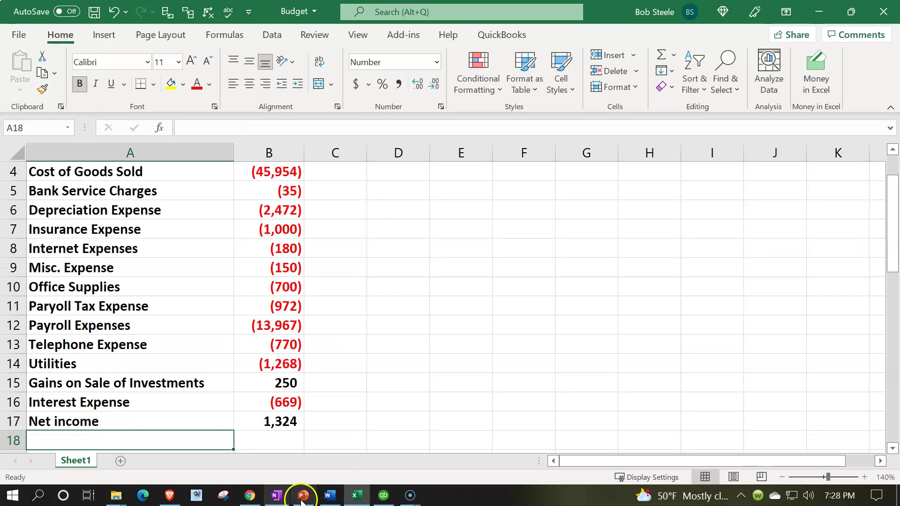
Step: Underline the Interest Expense amount in B16, then bring QuickBooks forward
left_click(276, 402)
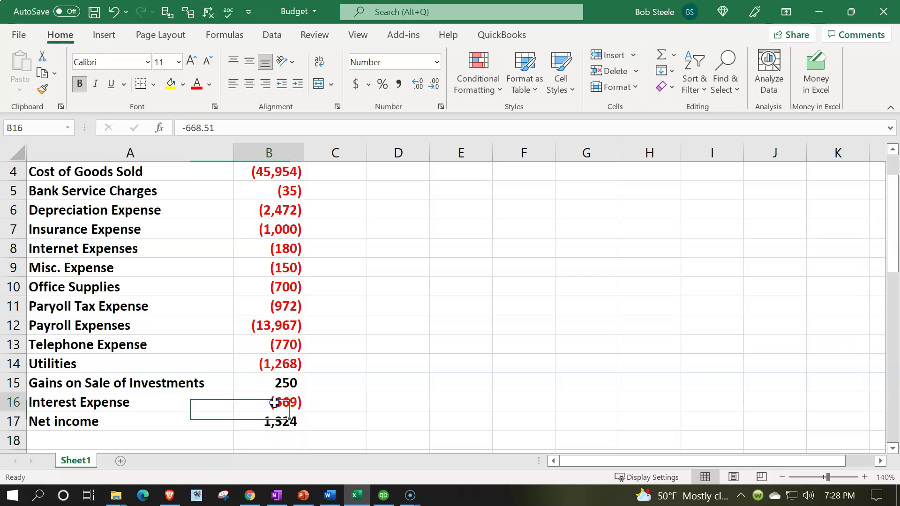
left_click(111, 84)
left_click(281, 424)
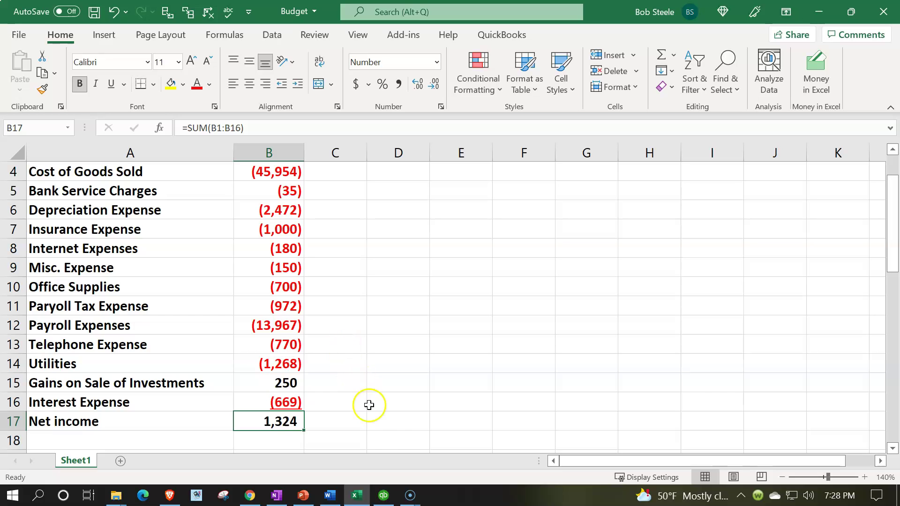
left_click(385, 495)
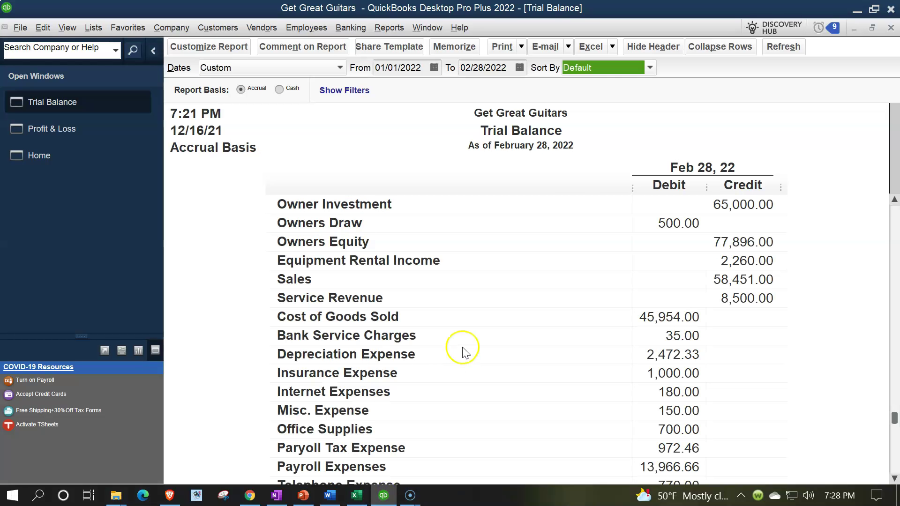
Step: View the QuickBooks Profit & Loss Net Income of 1,324.04, then return to the Budget workbook
left_click(83, 136)
scroll(387, 248, "down", 5)
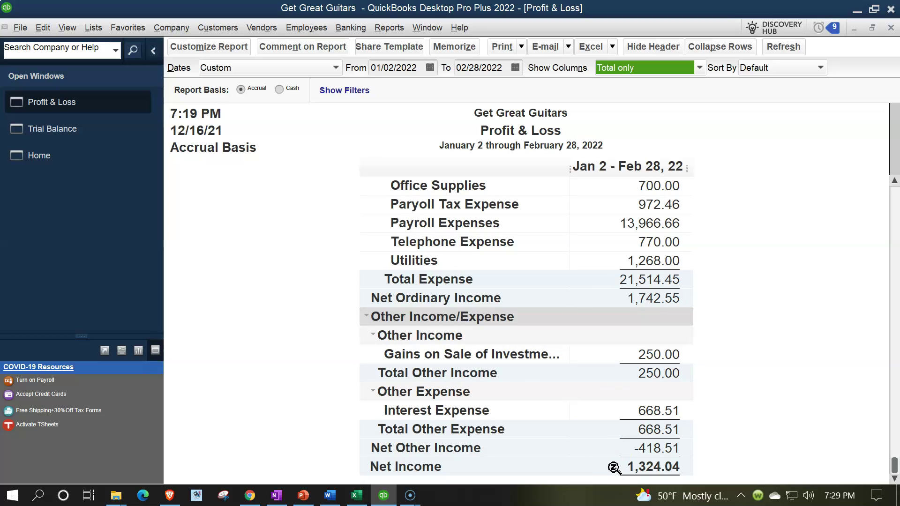
left_click(354, 496)
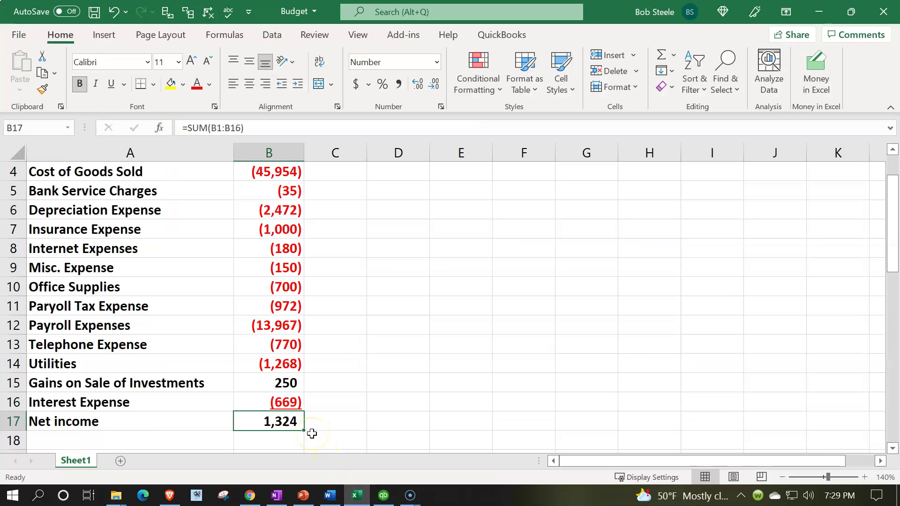
scroll(350, 399, "up", 1)
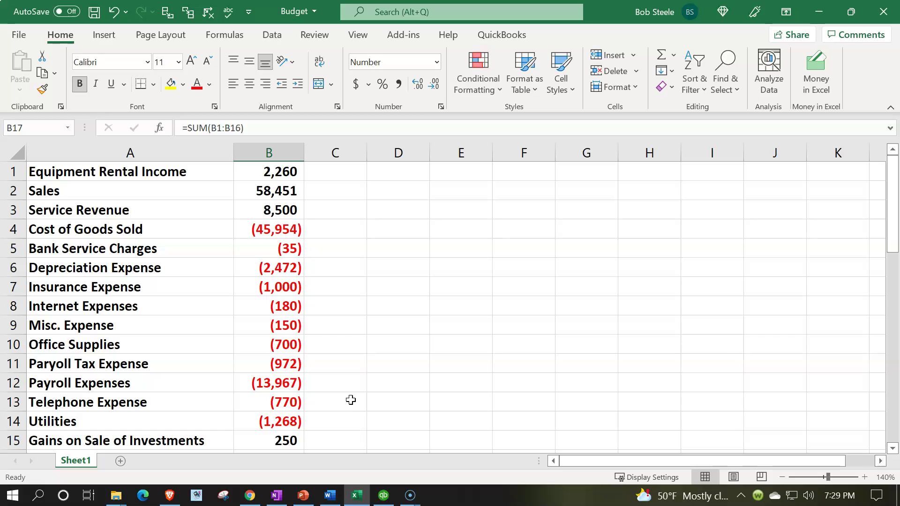
left_click(207, 180)
left_click_drag(206, 179, 240, 277)
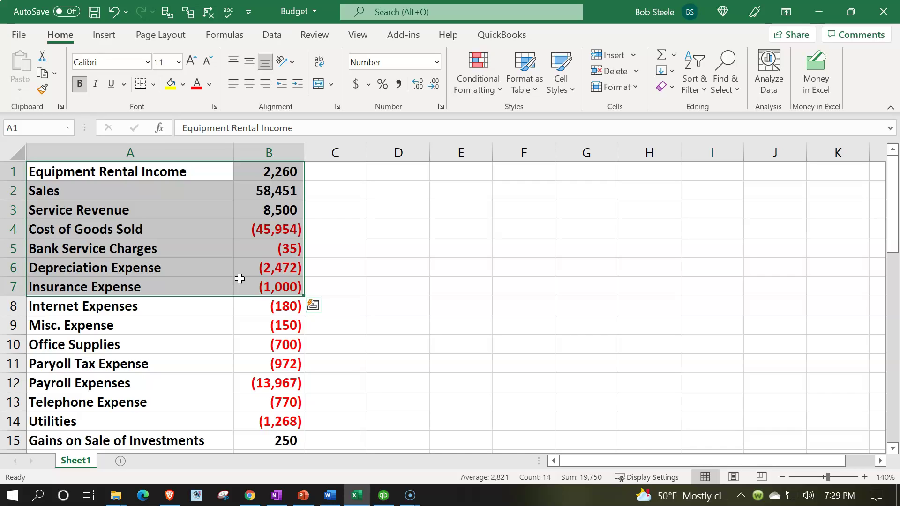
left_click(258, 314)
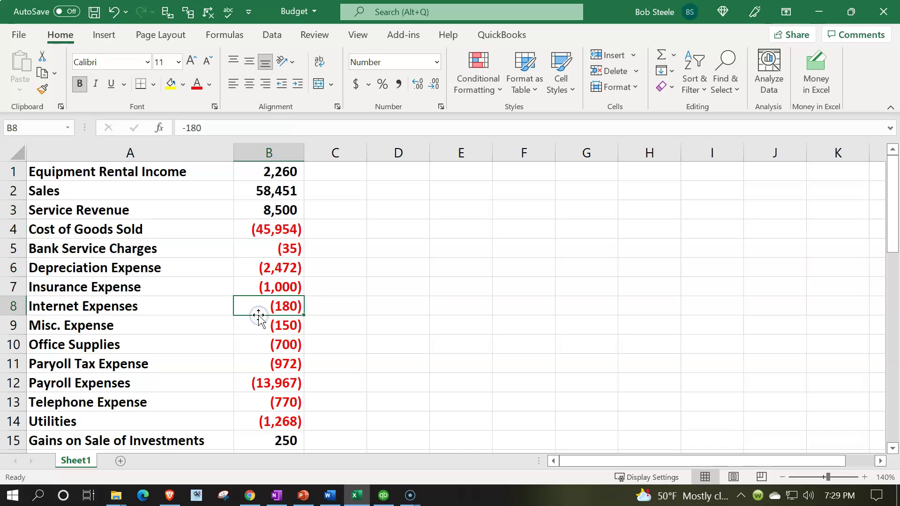